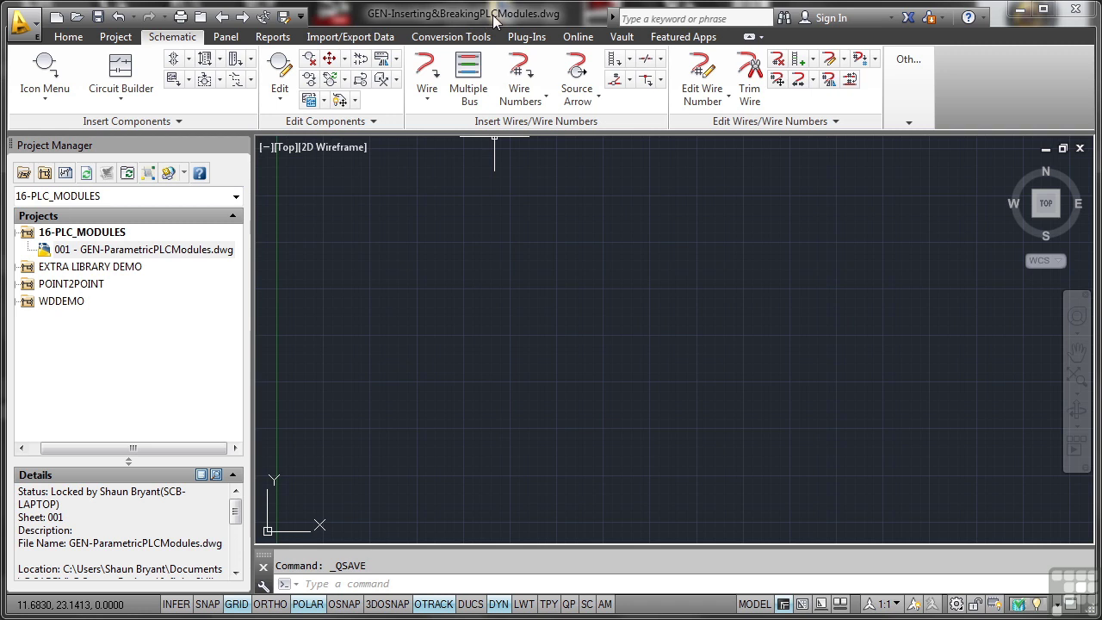
# Step: Add the active drawing to the 16-PLC_MODULES project
pyautogui.rightClick(100, 234)
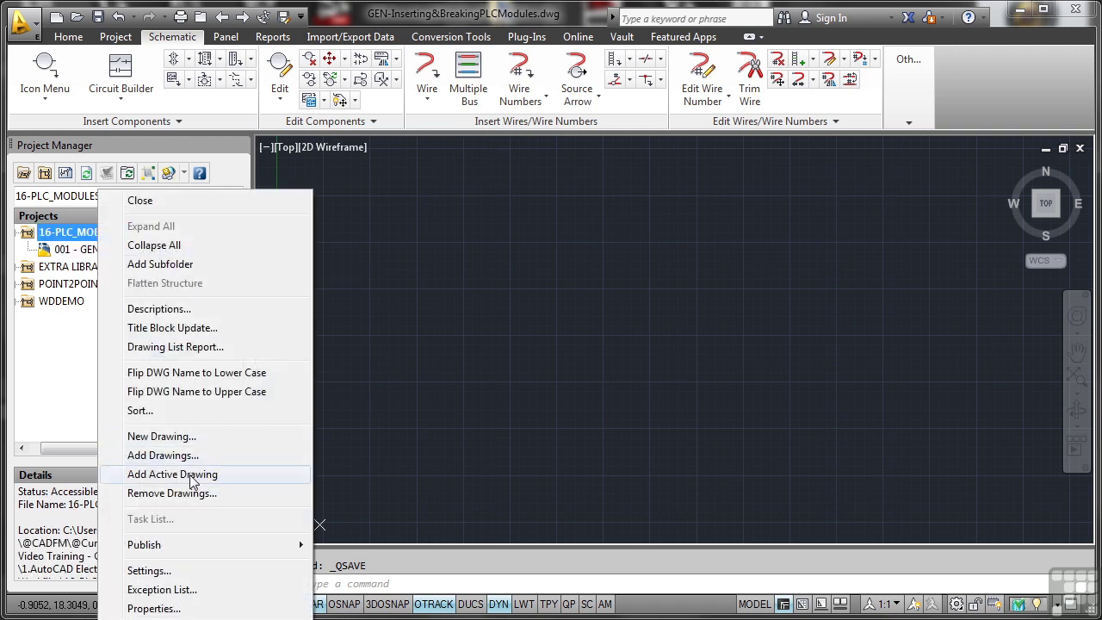
pyautogui.click(193, 474)
pyautogui.click(524, 348)
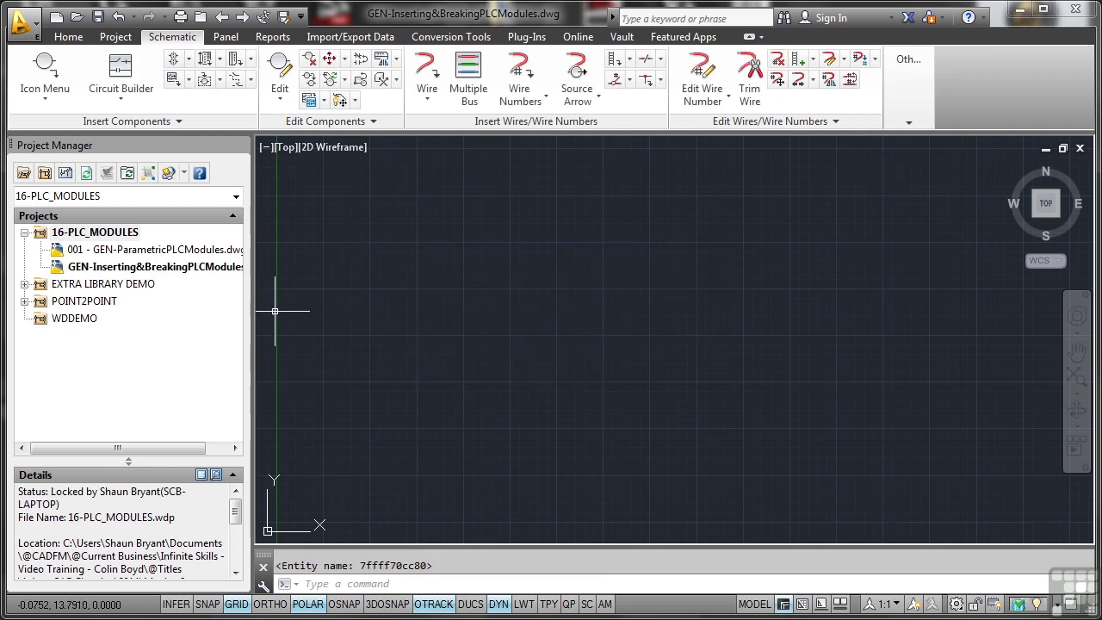
# Step: Set the sheet value of GEN-Inserting&BreakingPLCModules.dwg to 002, refresh the project list and widen it to show the full drawing names
pyautogui.rightClick(151, 273)
pyautogui.moveTo(193, 418)
pyautogui.click(304, 417)
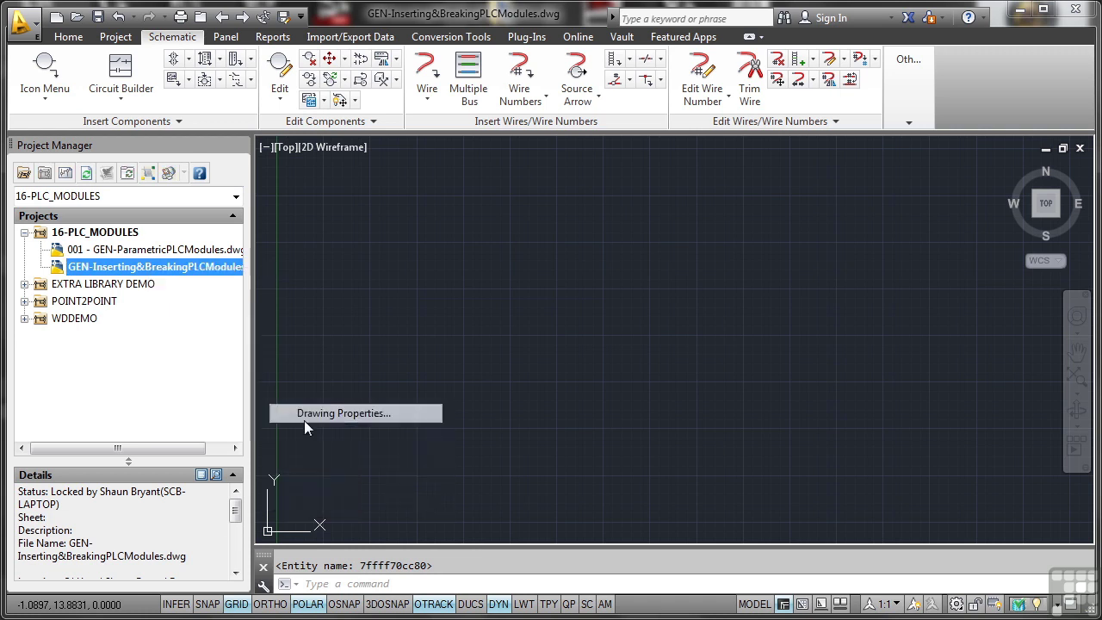
pyautogui.click(406, 444)
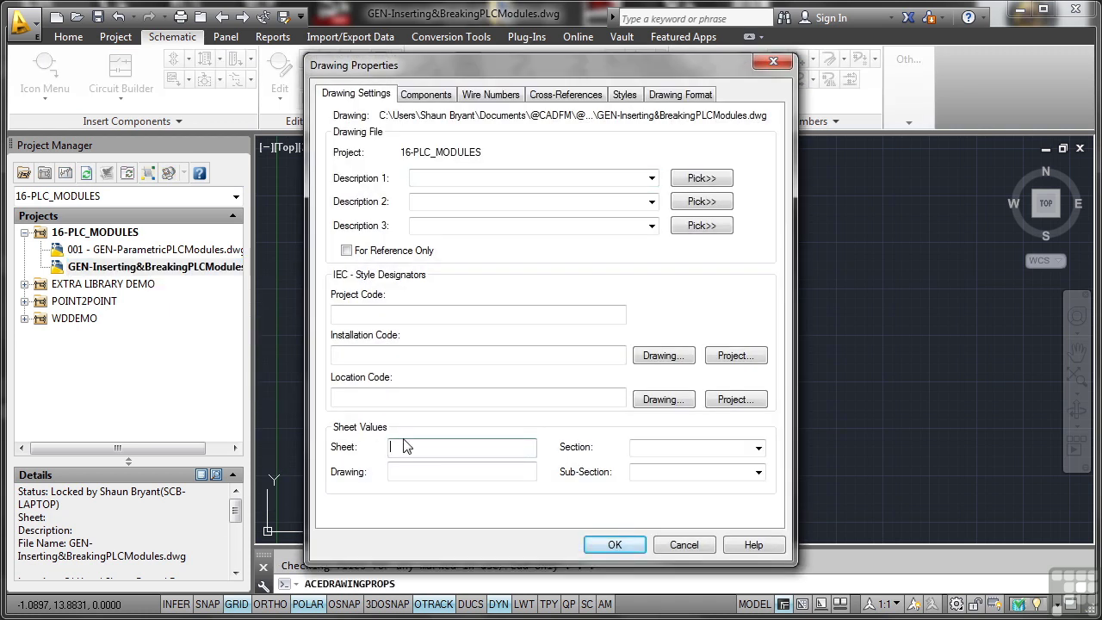
pyautogui.write('002')
pyautogui.press('Return')
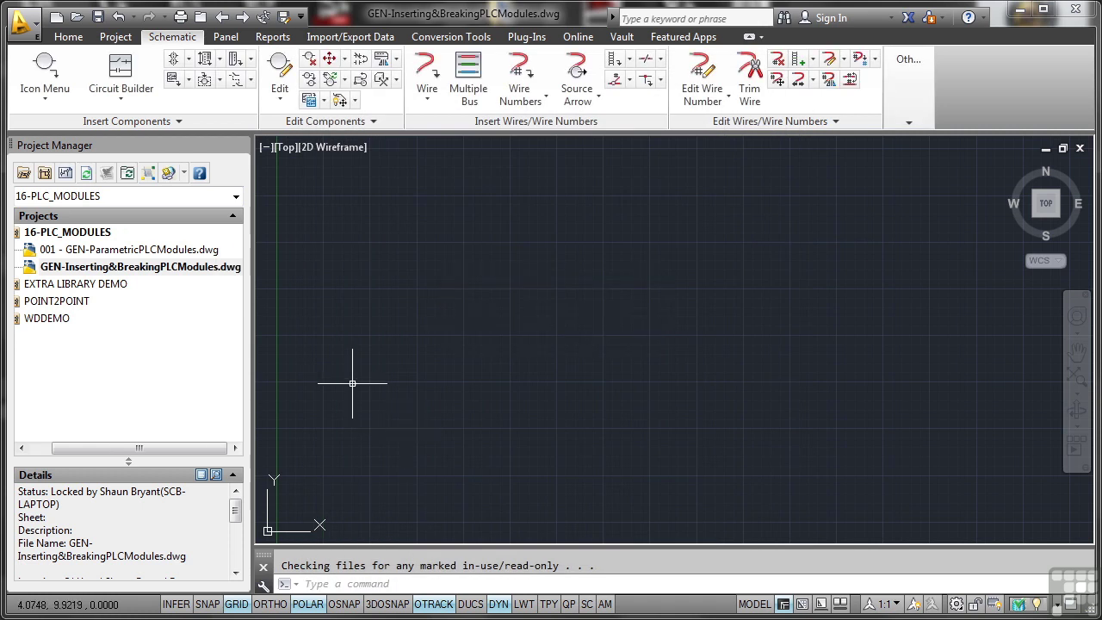
pyautogui.click(86, 173)
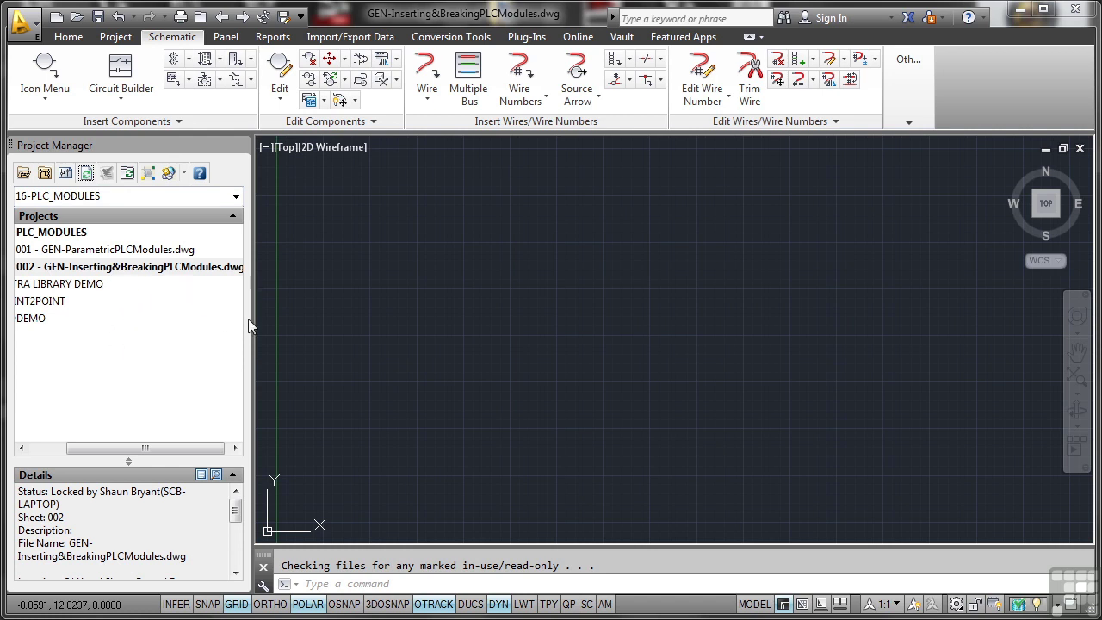
pyautogui.moveTo(250, 317); pyautogui.dragTo(312, 321)
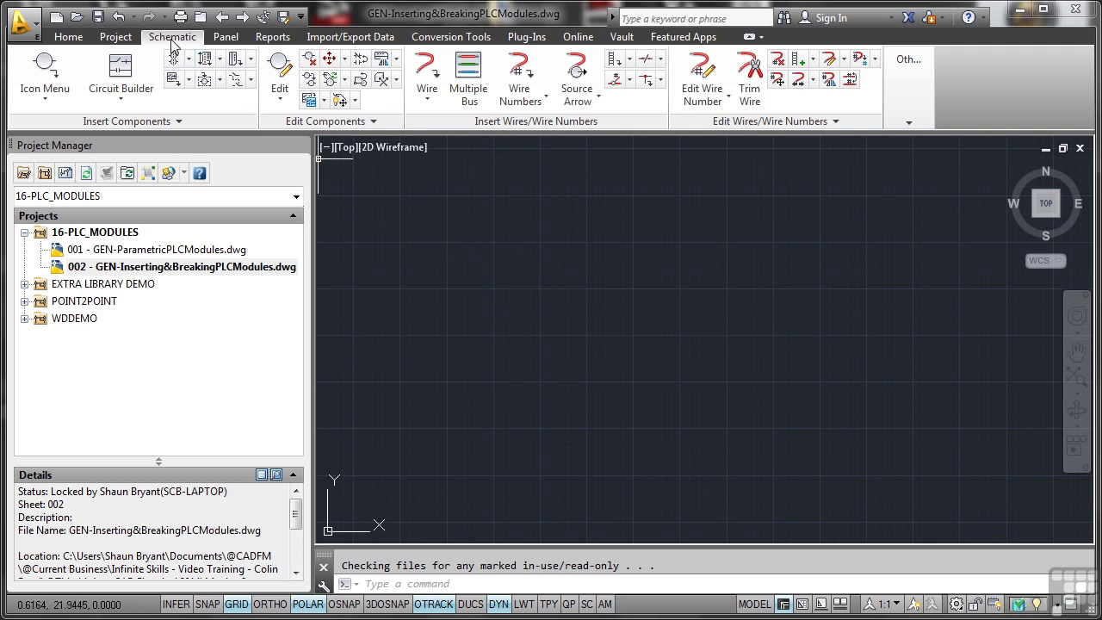
# Step: Start inserting a parametric PLC module and expand the Allen-Bradley 1769 series in the module catalog
pyautogui.click(220, 58)
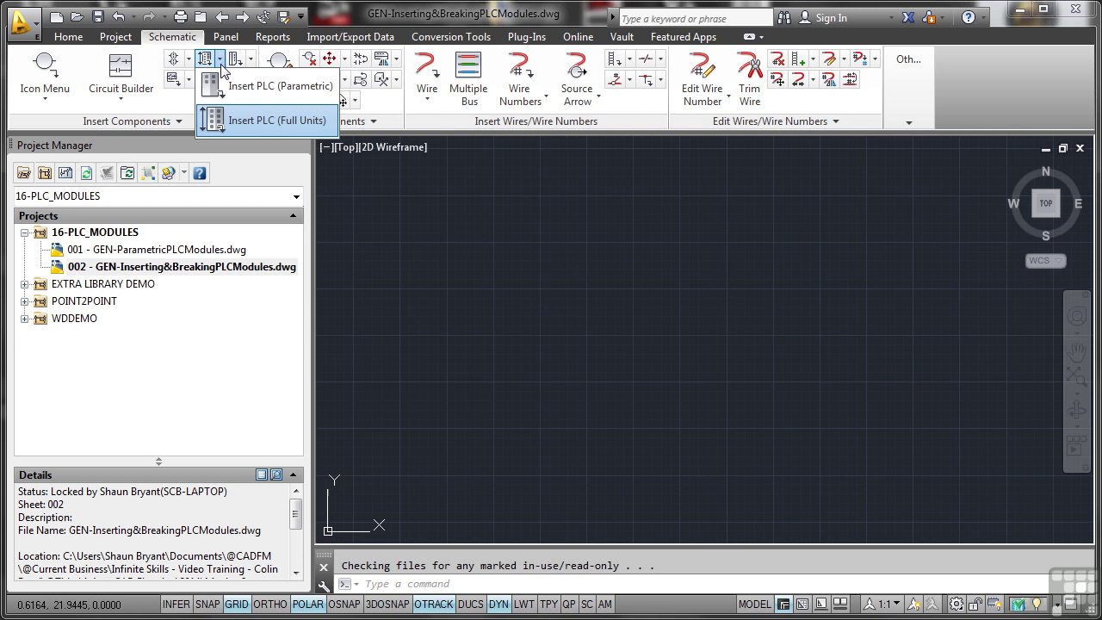
pyautogui.click(250, 85)
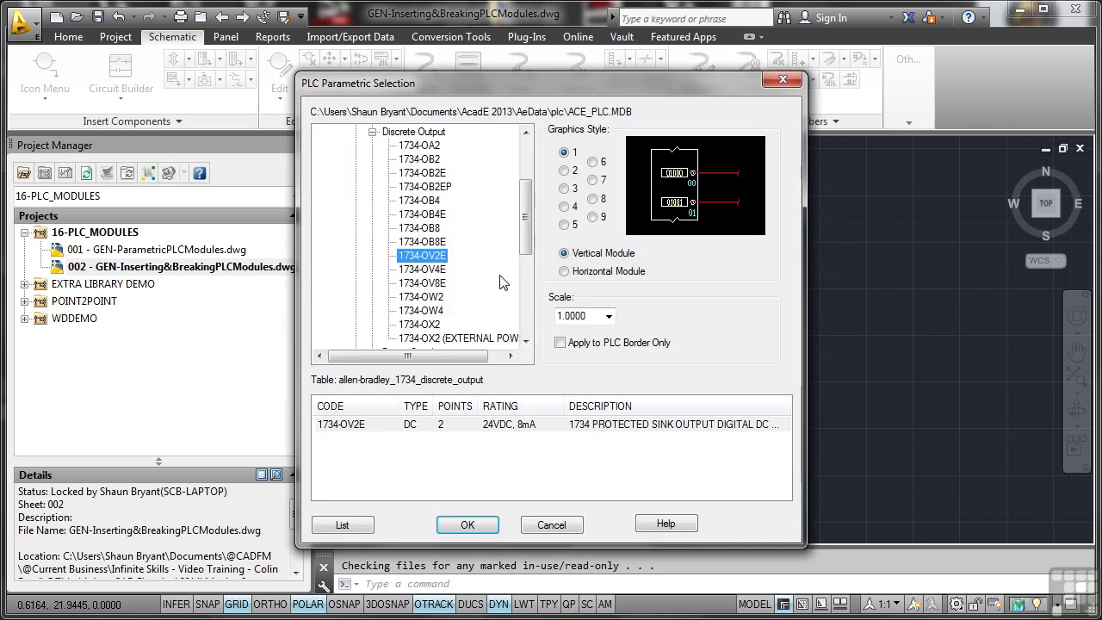
pyautogui.moveTo(525, 239); pyautogui.dragTo(526, 207)
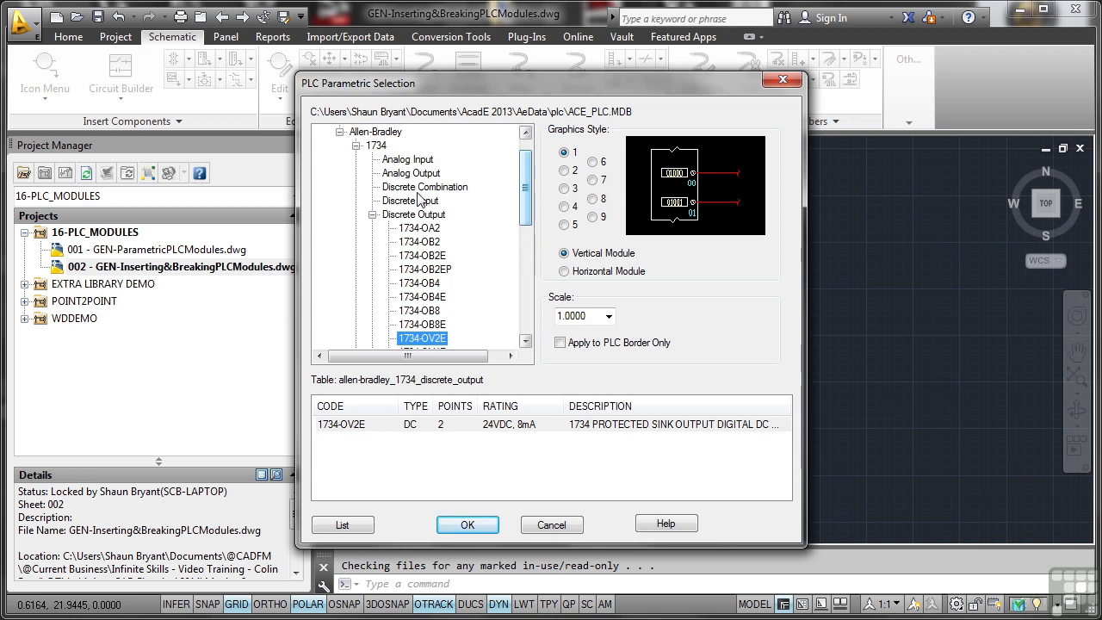
pyautogui.click(372, 214)
pyautogui.click(357, 159)
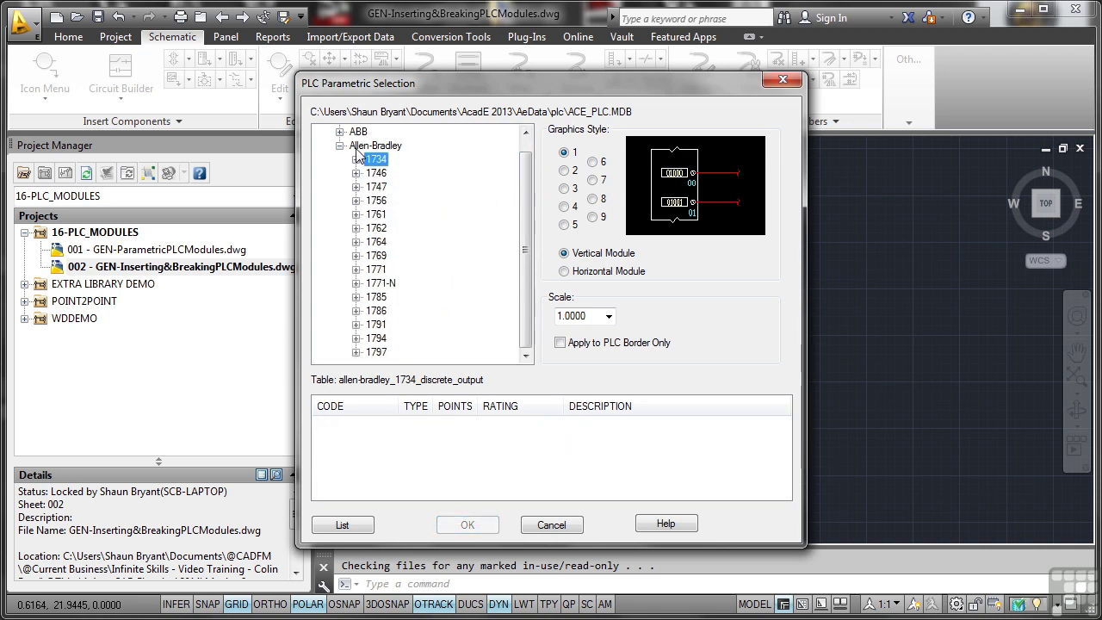
pyautogui.click(356, 256)
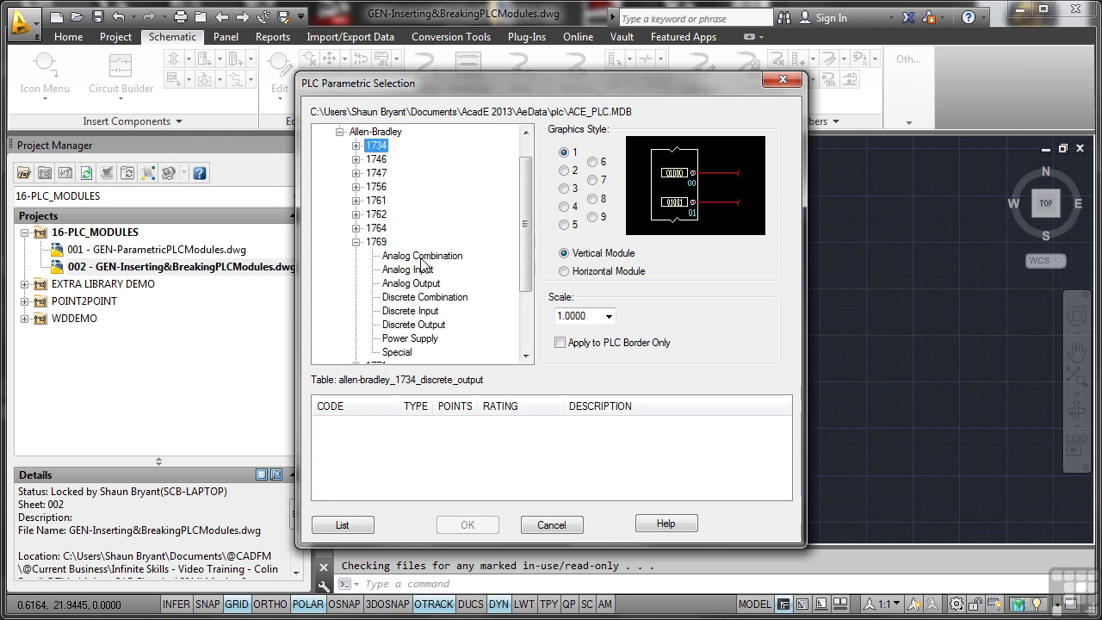
# Step: Expand the 1769 series' discrete input modules and select the 1769-IA16 module
pyautogui.click(423, 256)
pyautogui.click(371, 255)
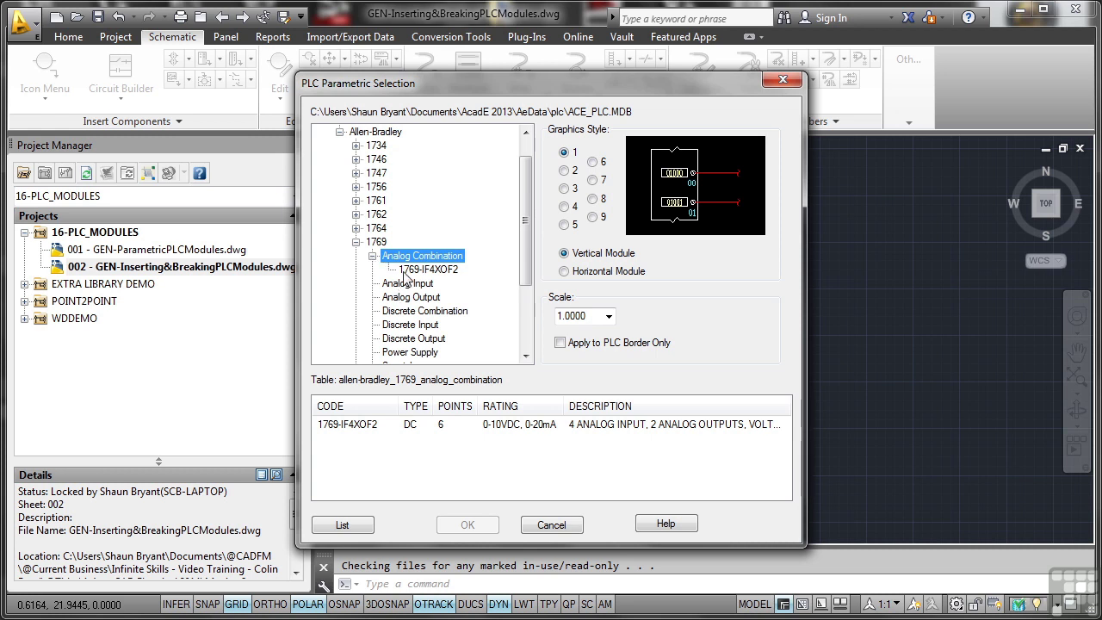
pyautogui.moveTo(525, 249); pyautogui.dragTo(526, 284)
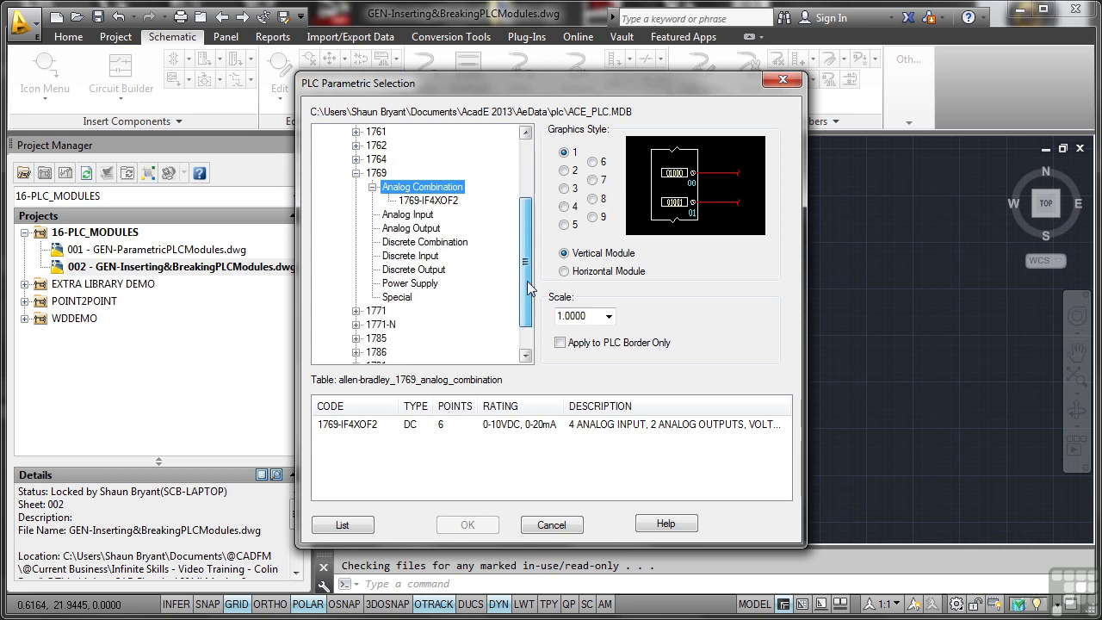
pyautogui.click(422, 260)
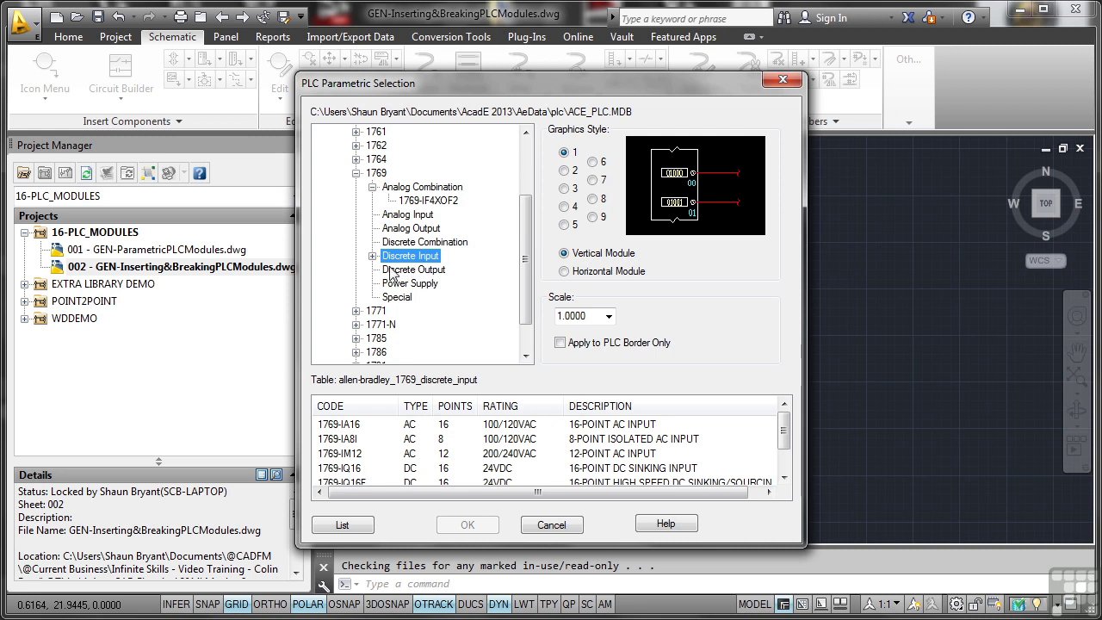
pyautogui.click(373, 257)
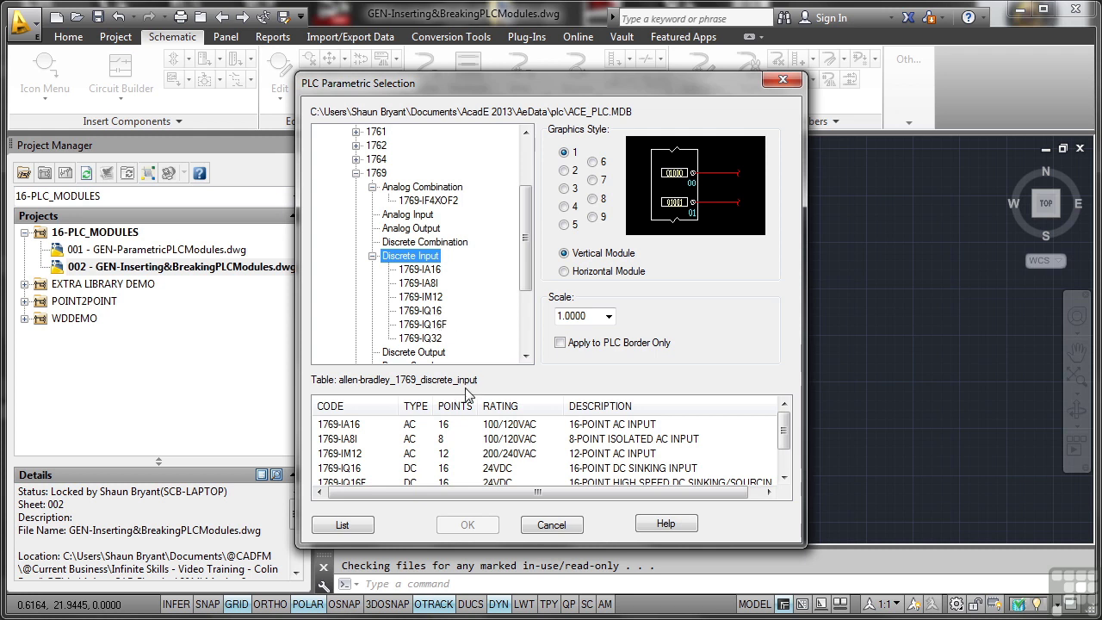
pyautogui.click(350, 425)
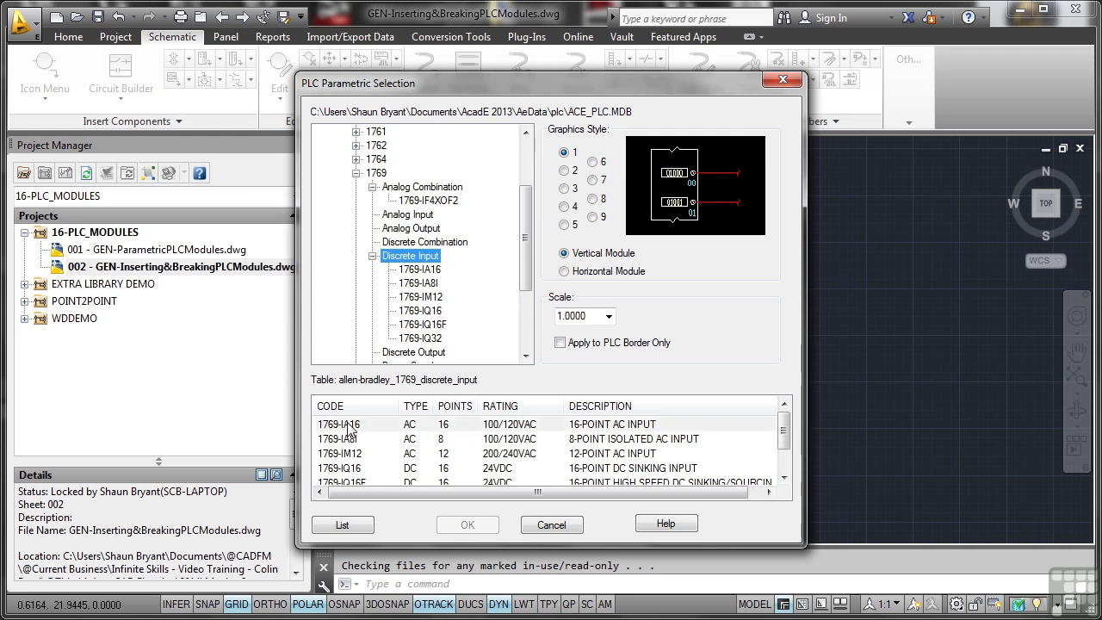
# Step: Set graphics style 2 and scale 1.0 for the 1769-IA16 module and accept the selection
pyautogui.click(565, 171)
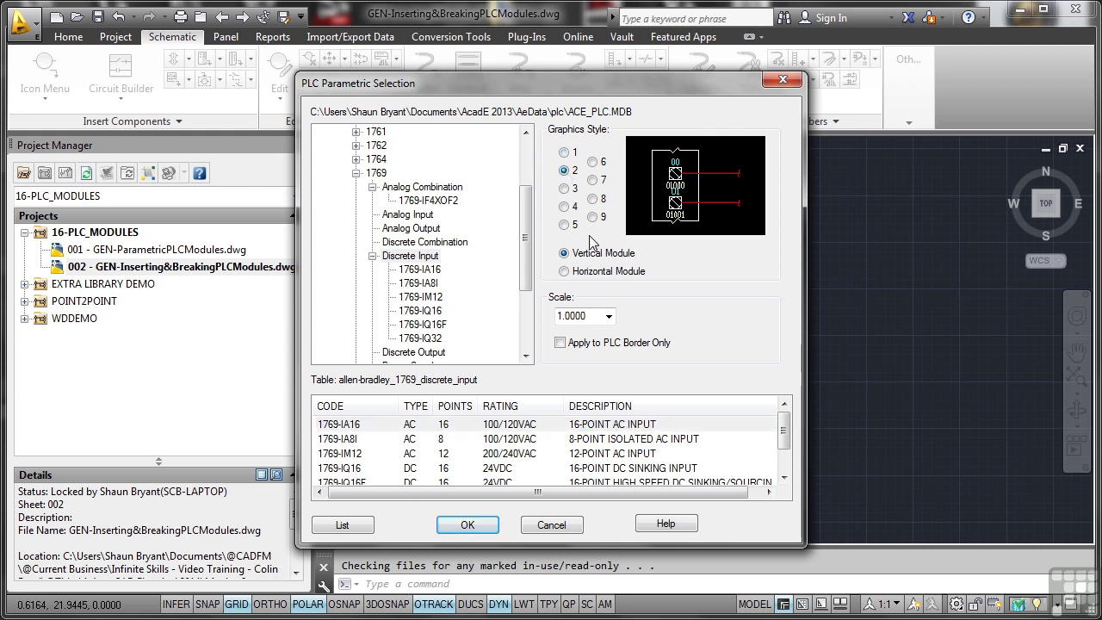
pyautogui.click(609, 316)
pyautogui.click(578, 328)
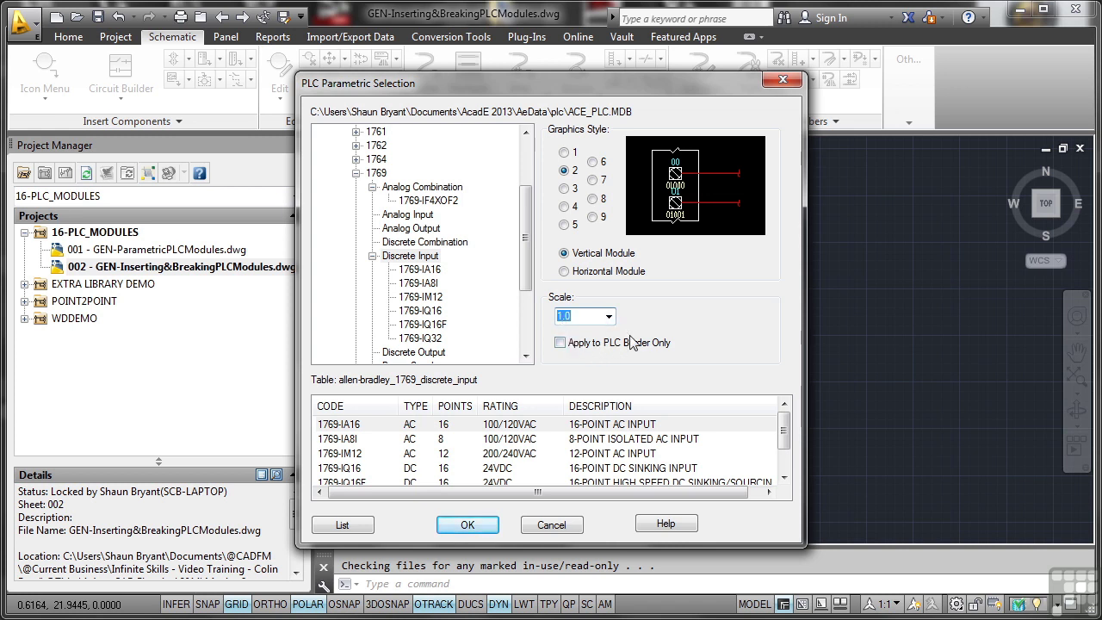
pyautogui.click(377, 425)
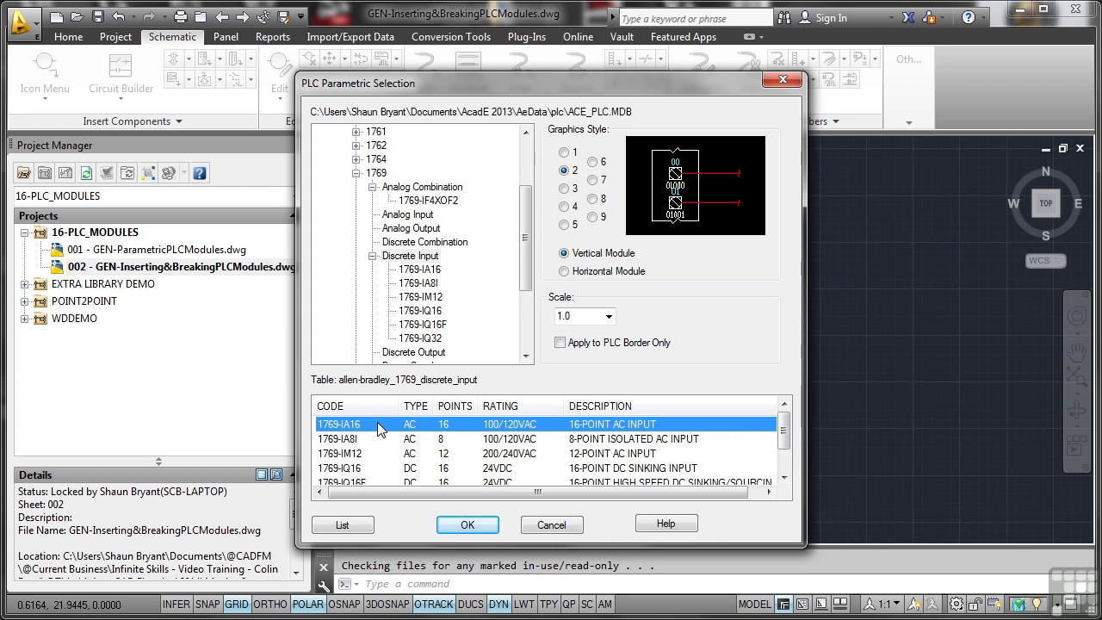
pyautogui.click(462, 525)
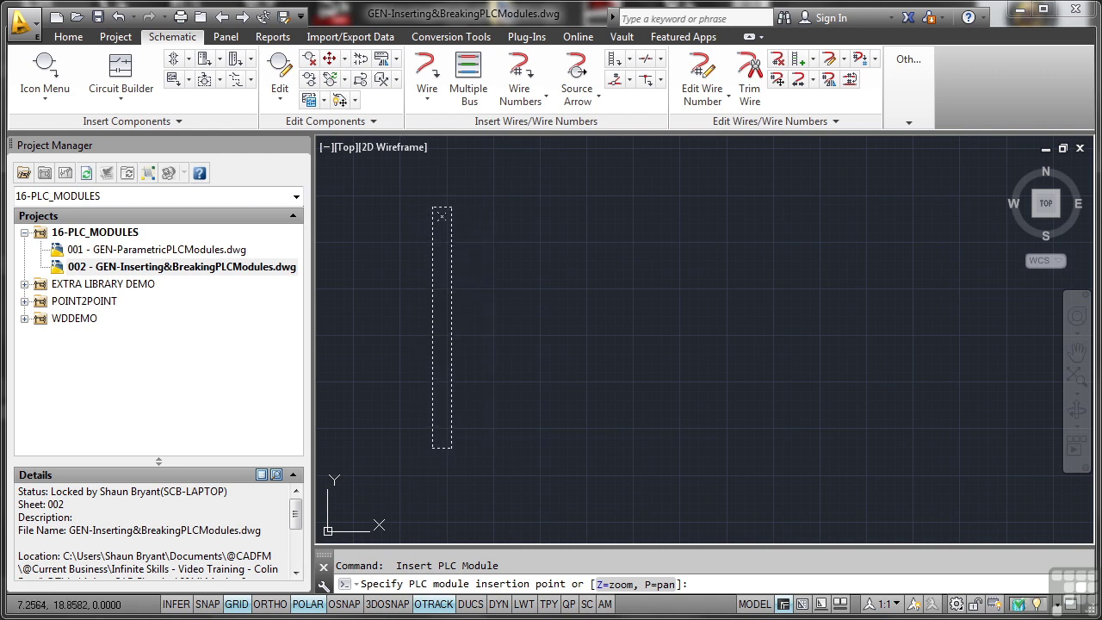
# Step: Place the module in the upper-left area of the drawing with 1.0000 spacing and spacers/breaks allowed
pyautogui.click(428, 213)
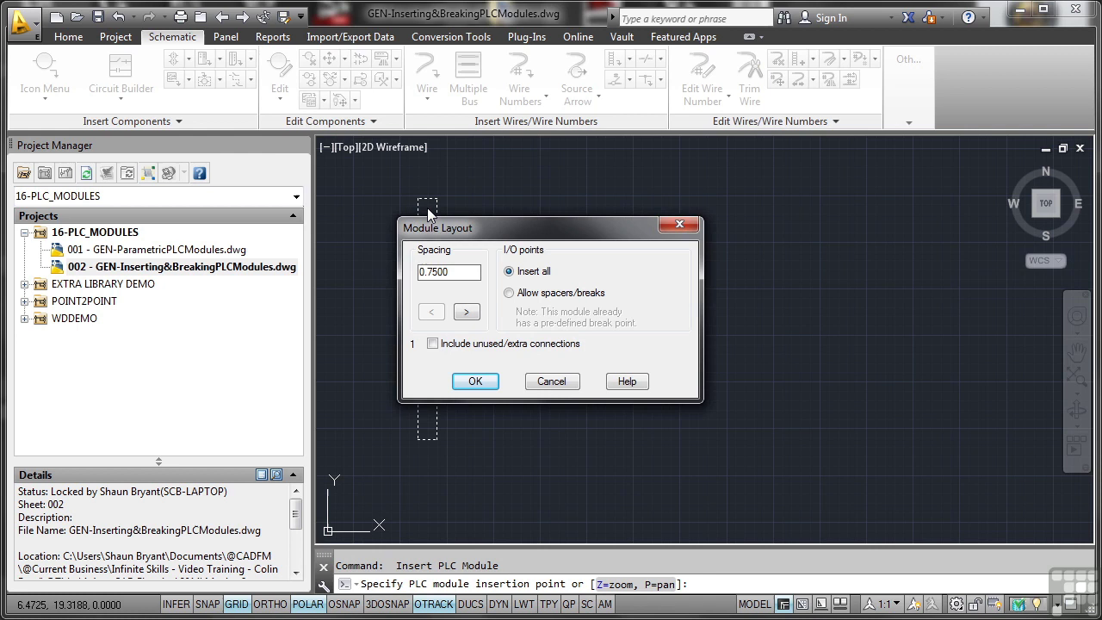
pyautogui.doubleClick(460, 272)
pyautogui.write('1')
pyautogui.press('Tab')
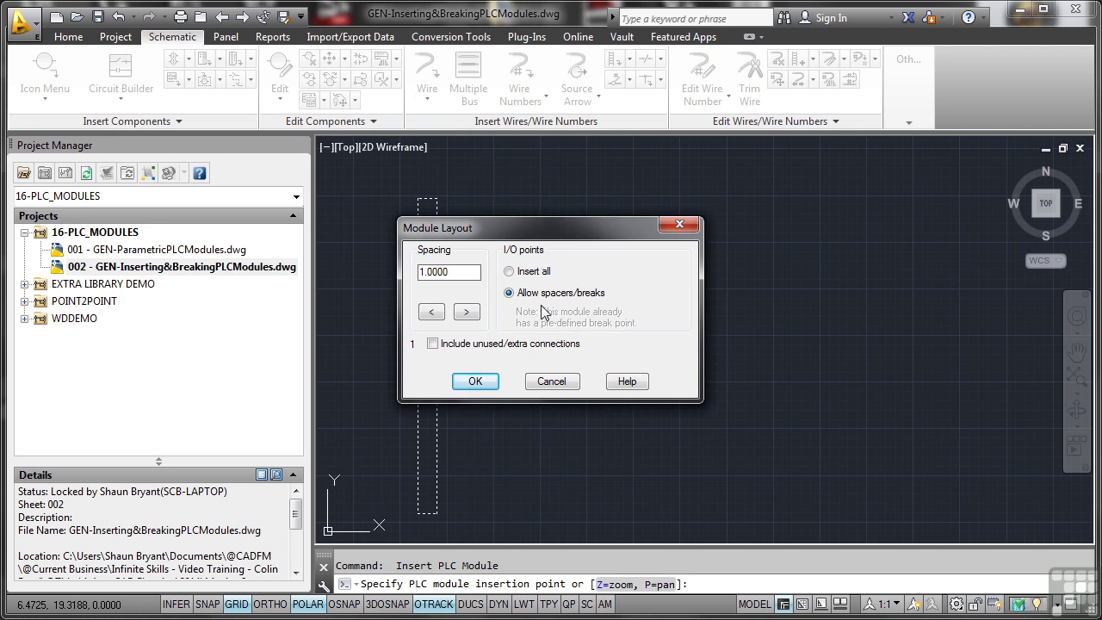
pyautogui.click(479, 382)
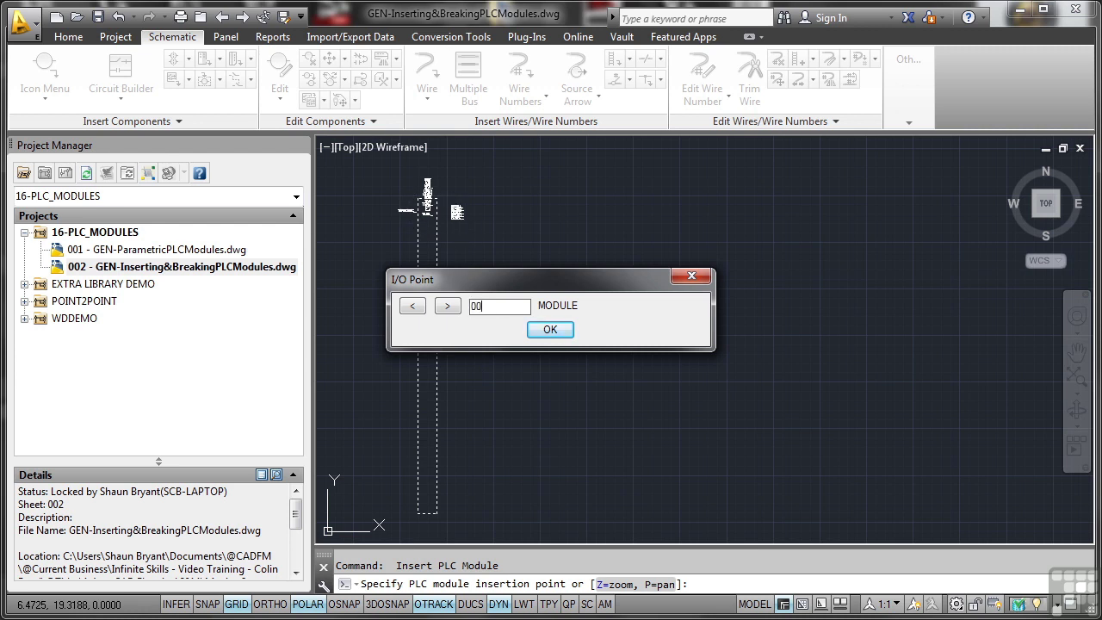
# Step: Accept module number 00 and set the module's beginning I/O address to I:001/00
pyautogui.click(542, 331)
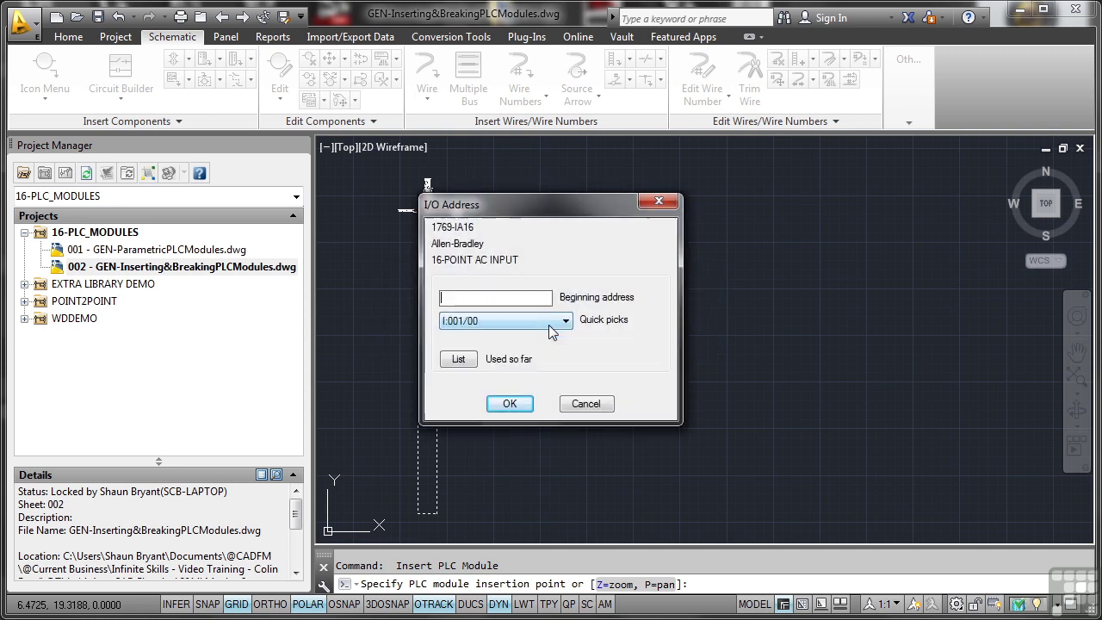
pyautogui.click(564, 323)
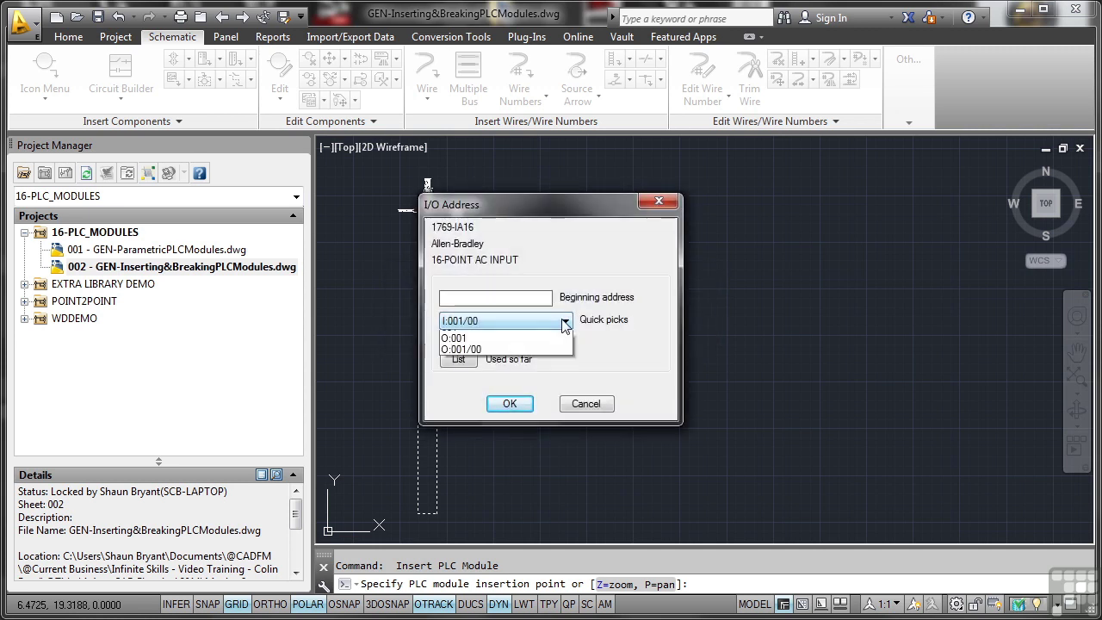
pyautogui.click(484, 337)
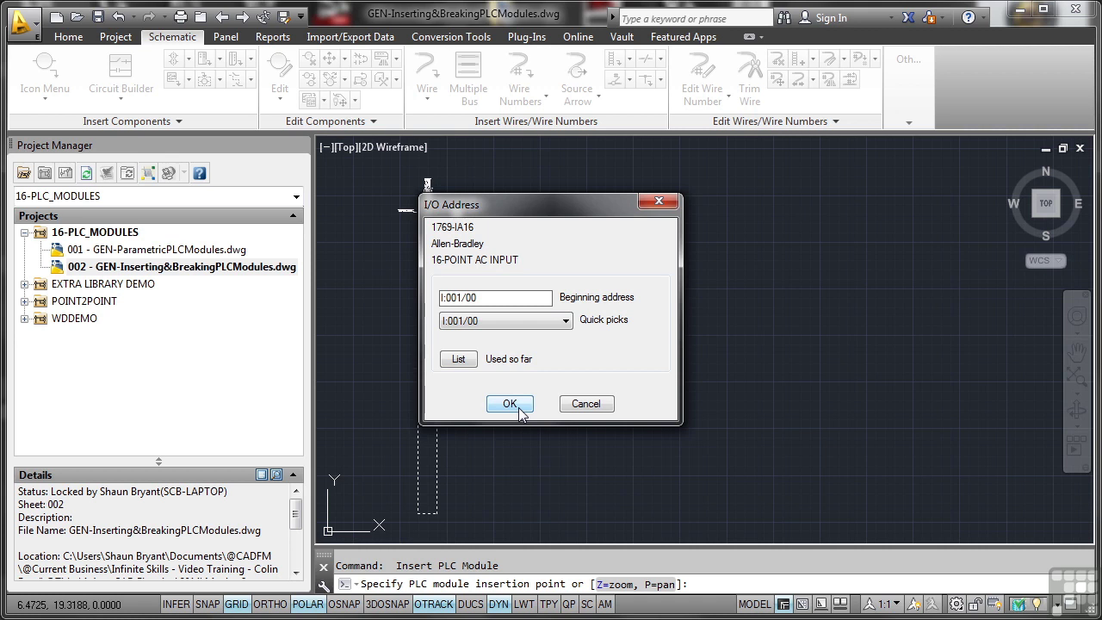
pyautogui.click(510, 405)
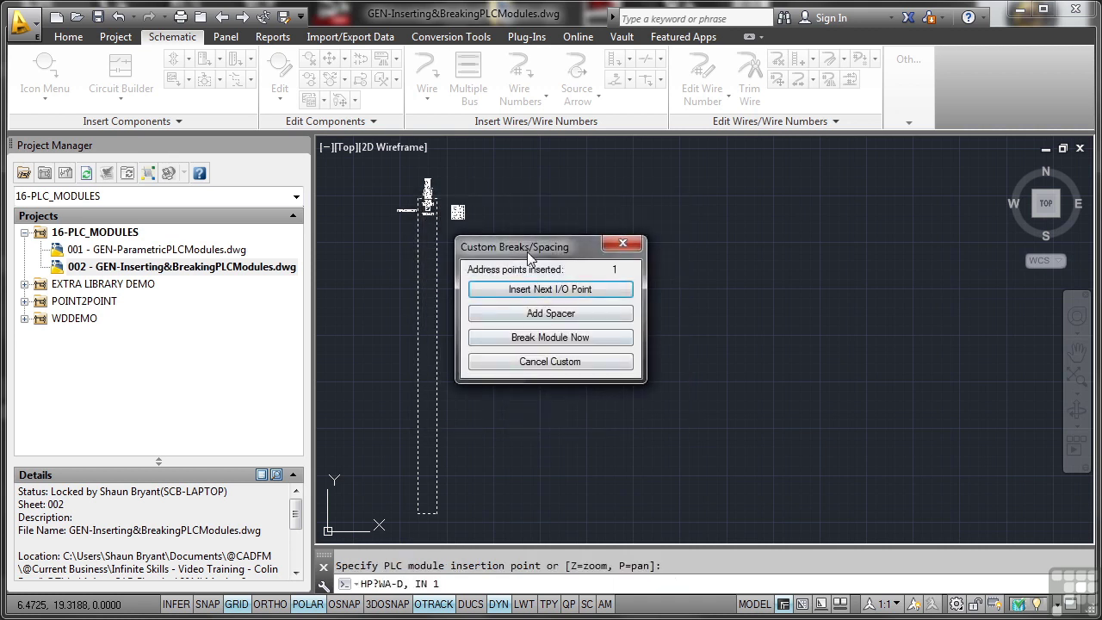
# Step: Insert I/O points 2 through 8 of the module, adding a spacer before each point from the third onward
pyautogui.moveTo(527, 247); pyautogui.dragTo(585, 181)
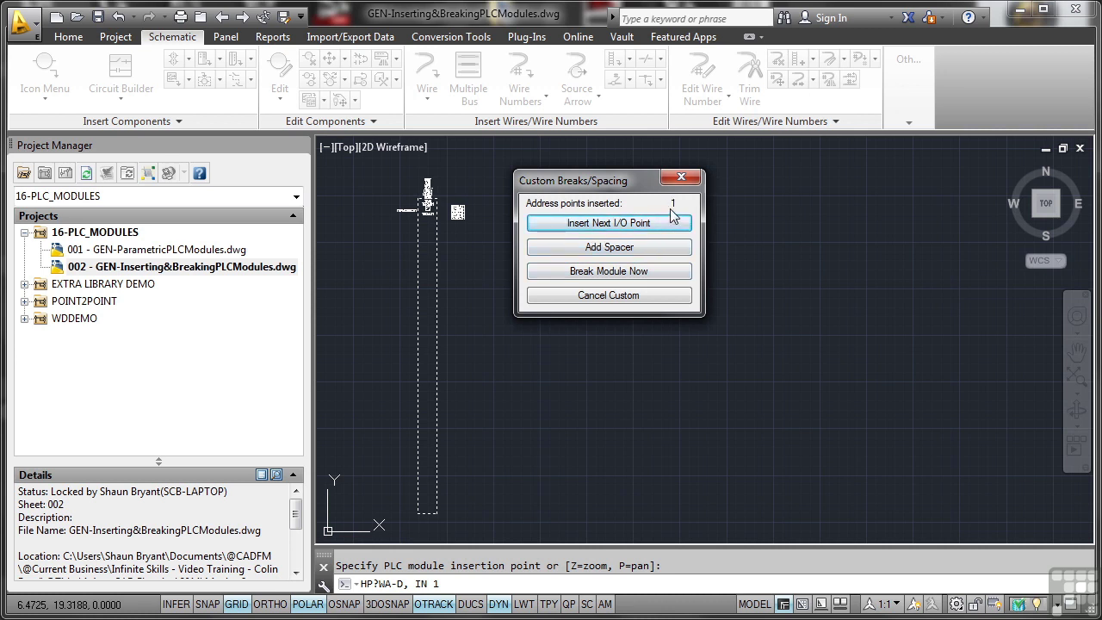
pyautogui.click(613, 223)
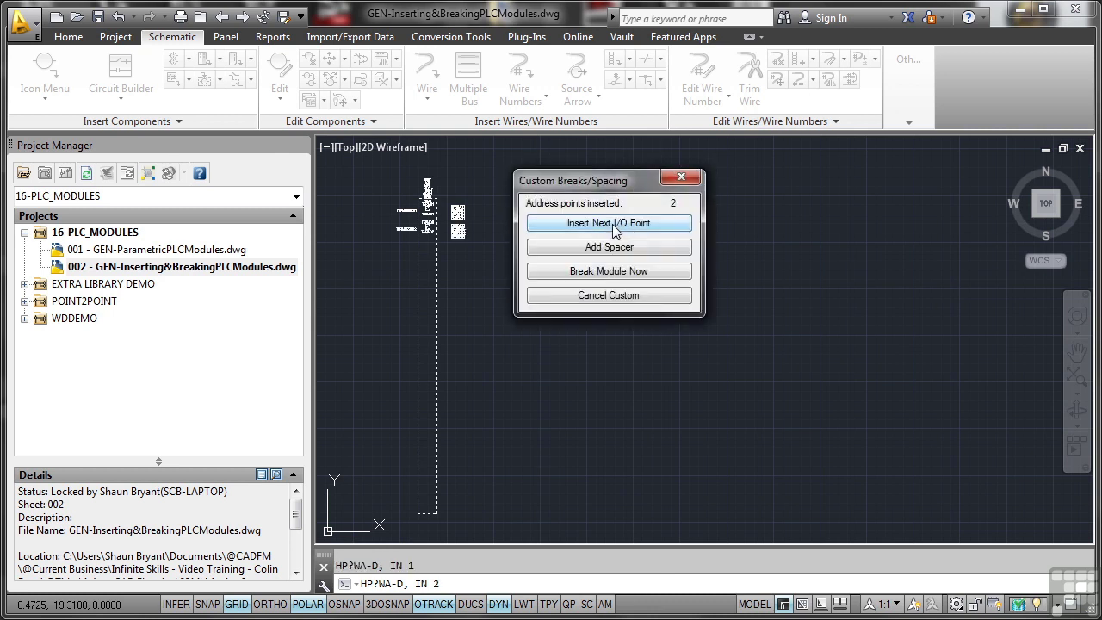
pyautogui.click(614, 247)
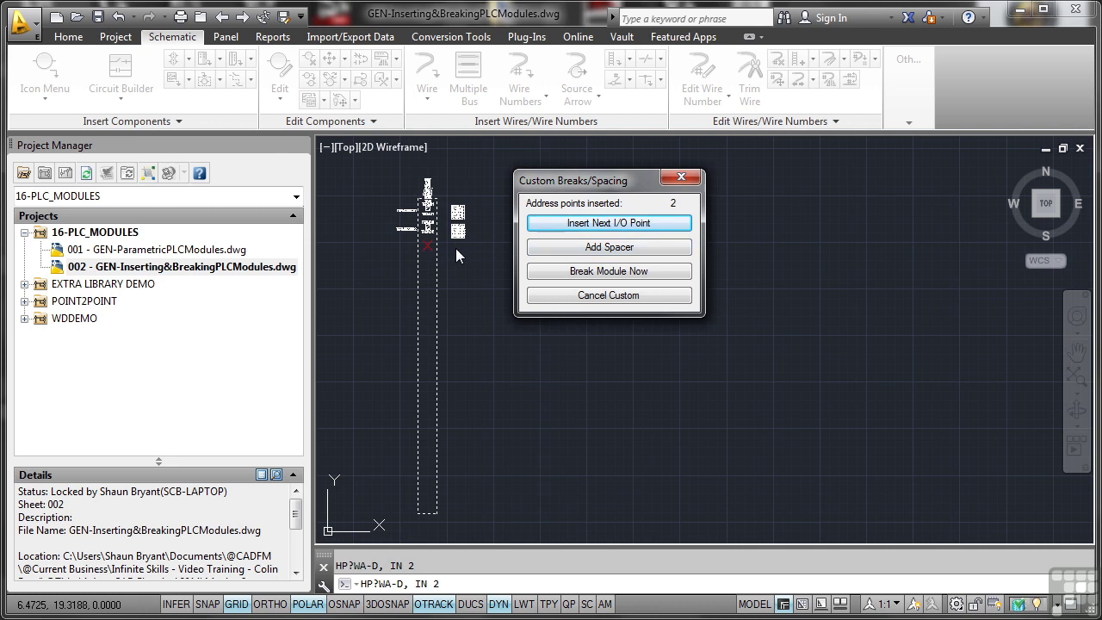
pyautogui.click(603, 226)
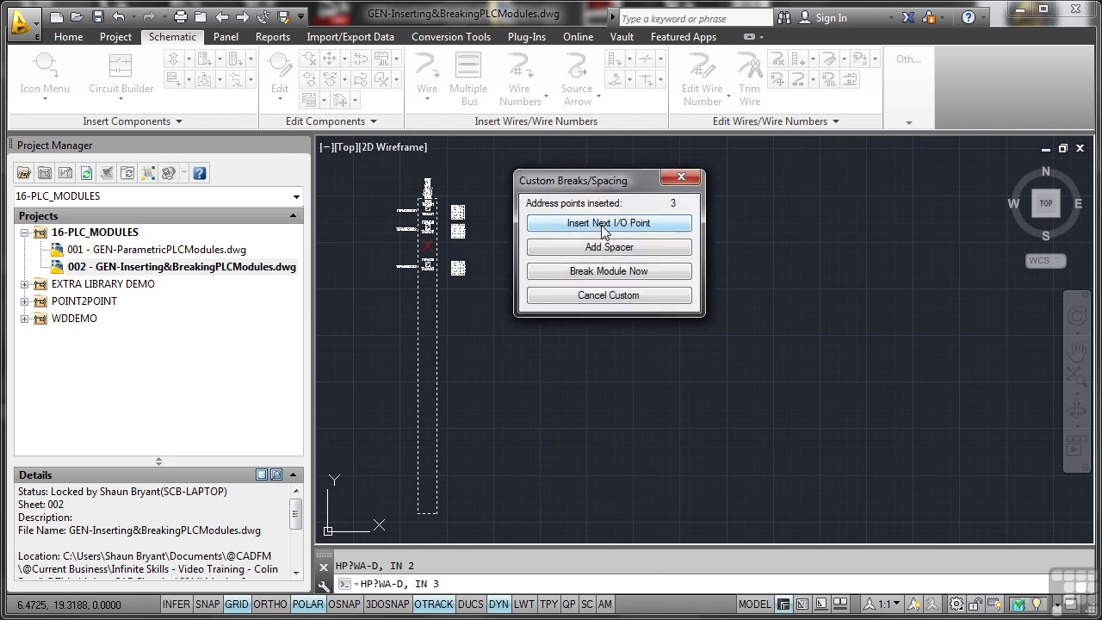
pyautogui.click(604, 249)
pyautogui.click(600, 225)
pyautogui.click(598, 248)
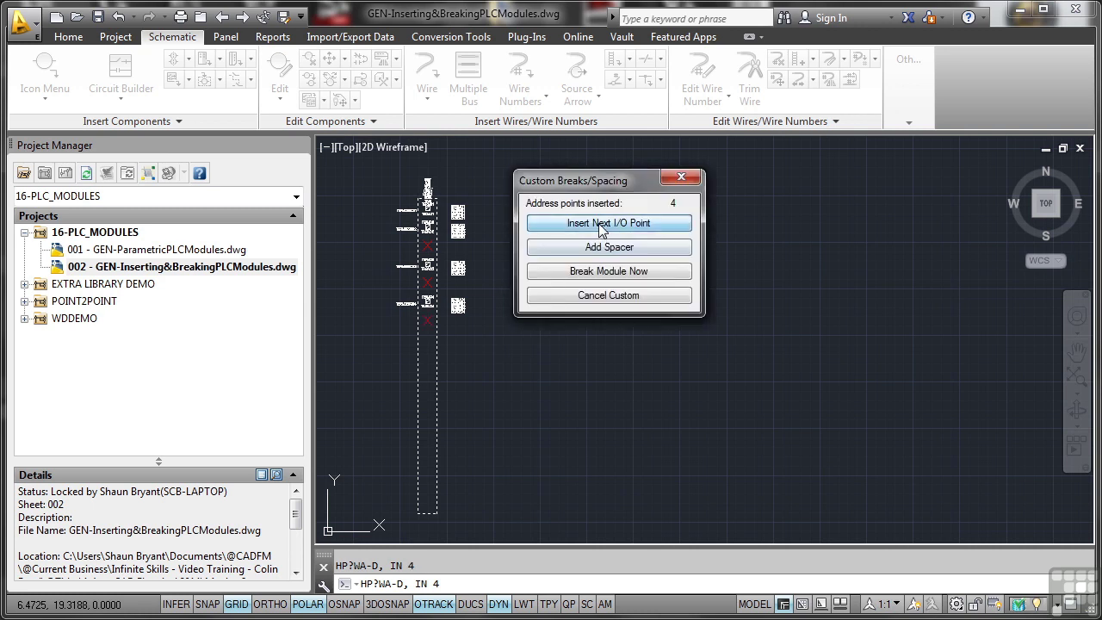
pyautogui.click(603, 226)
pyautogui.click(597, 248)
pyautogui.click(602, 226)
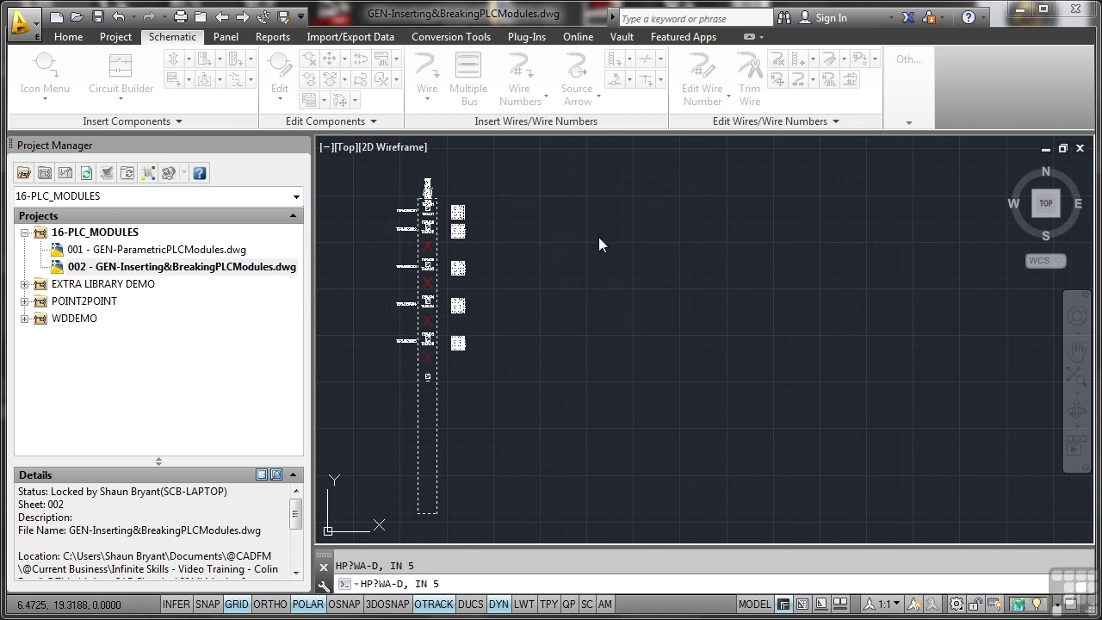
pyautogui.click(605, 247)
pyautogui.click(602, 226)
pyautogui.click(598, 248)
pyautogui.click(600, 225)
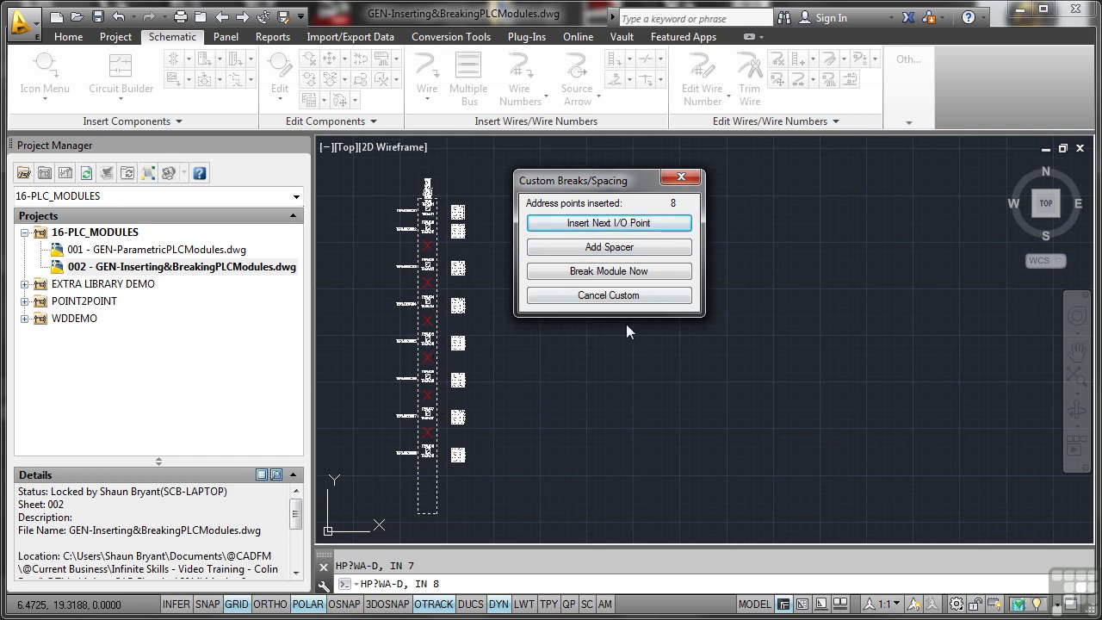
# Step: Break the module after point 8 and place its second section beside the first with 1.0000 spacing and spacers/breaks allowed
pyautogui.click(620, 271)
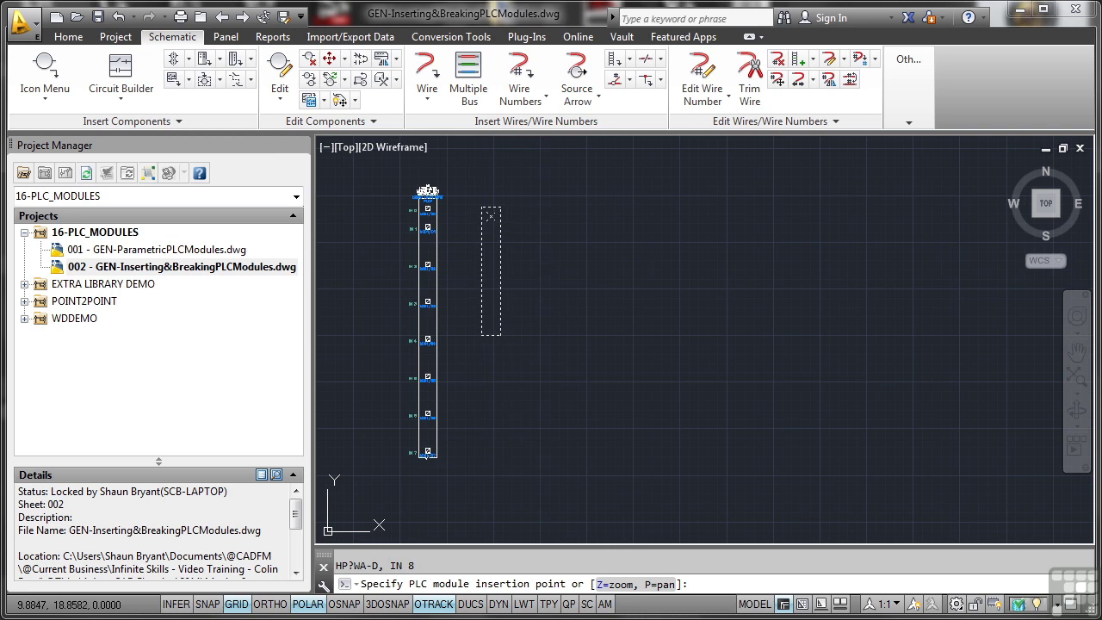
pyautogui.click(489, 213)
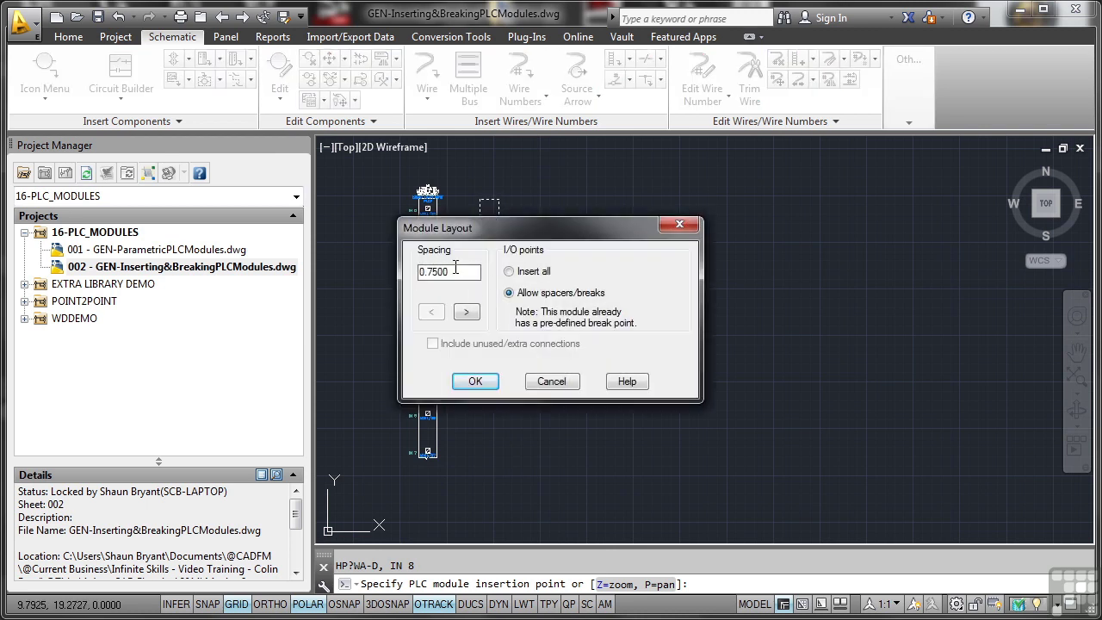
pyautogui.doubleClick(456, 268)
pyautogui.write('1')
pyautogui.click(477, 381)
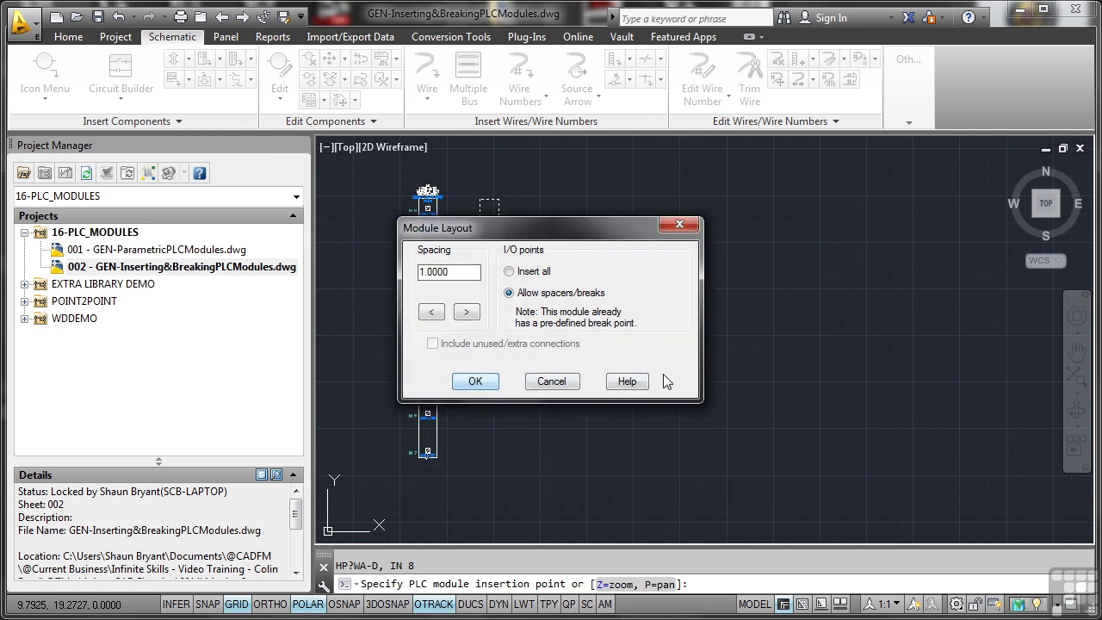
pyautogui.click(487, 382)
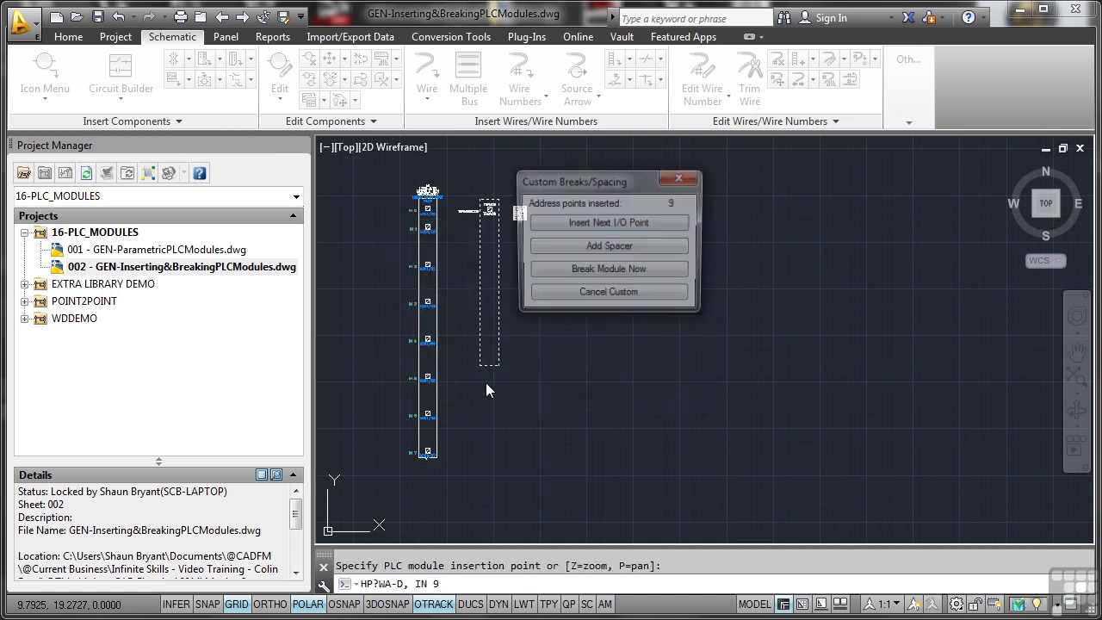
# Step: Insert I/O points 10 through 14 in the second section, adding a spacer before each point from the eleventh onward
pyautogui.click(611, 224)
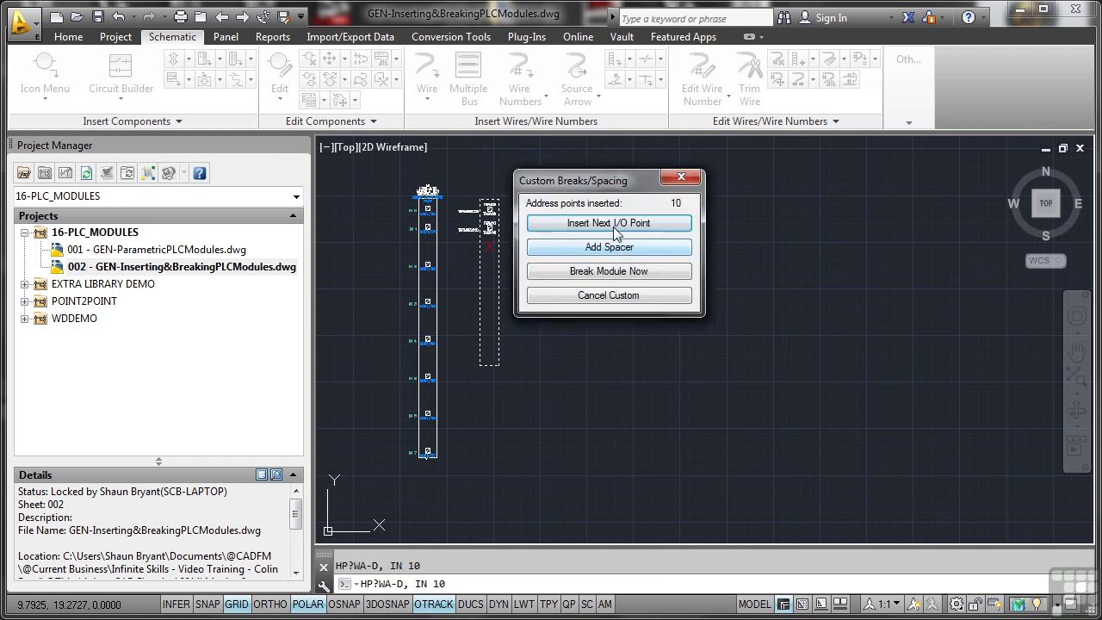
pyautogui.click(613, 225)
pyautogui.click(614, 248)
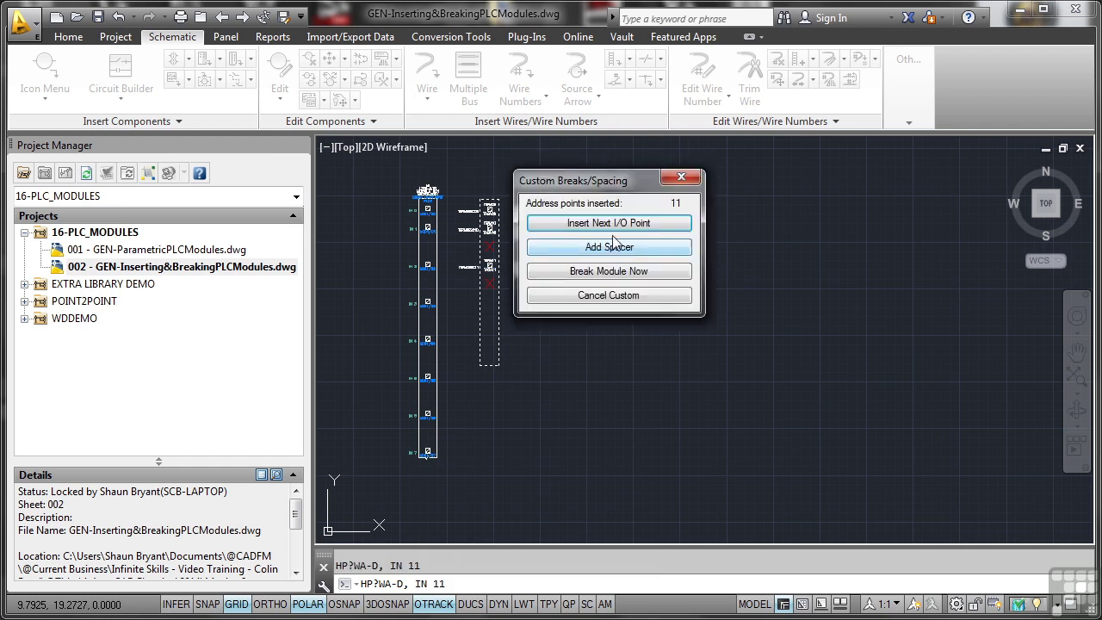
pyautogui.click(613, 225)
pyautogui.click(614, 248)
pyautogui.click(613, 225)
pyautogui.click(614, 248)
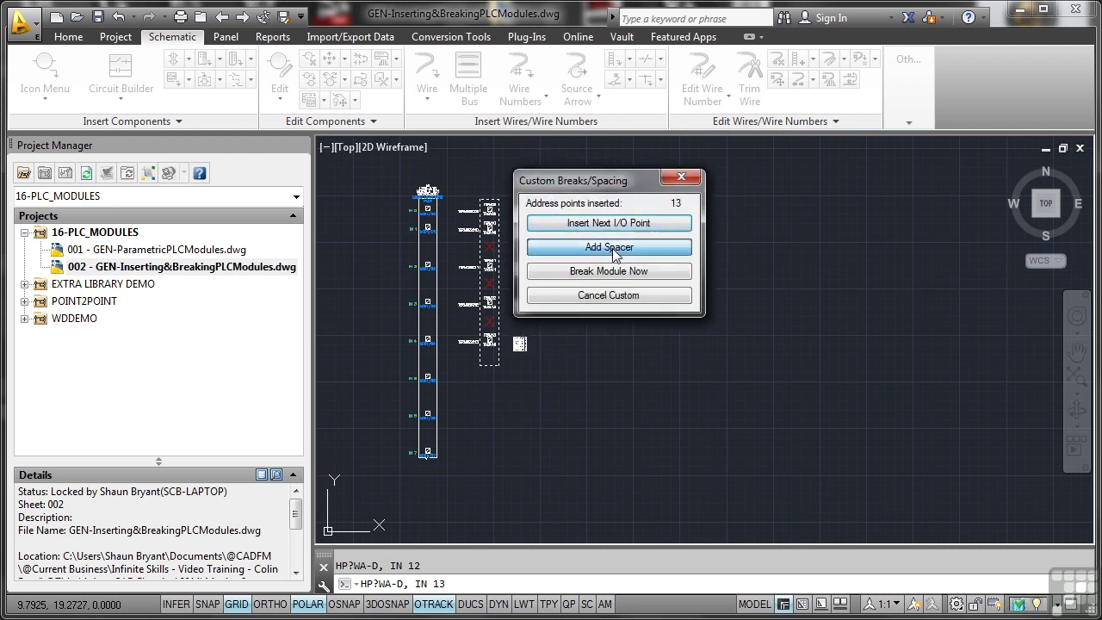
pyautogui.click(612, 225)
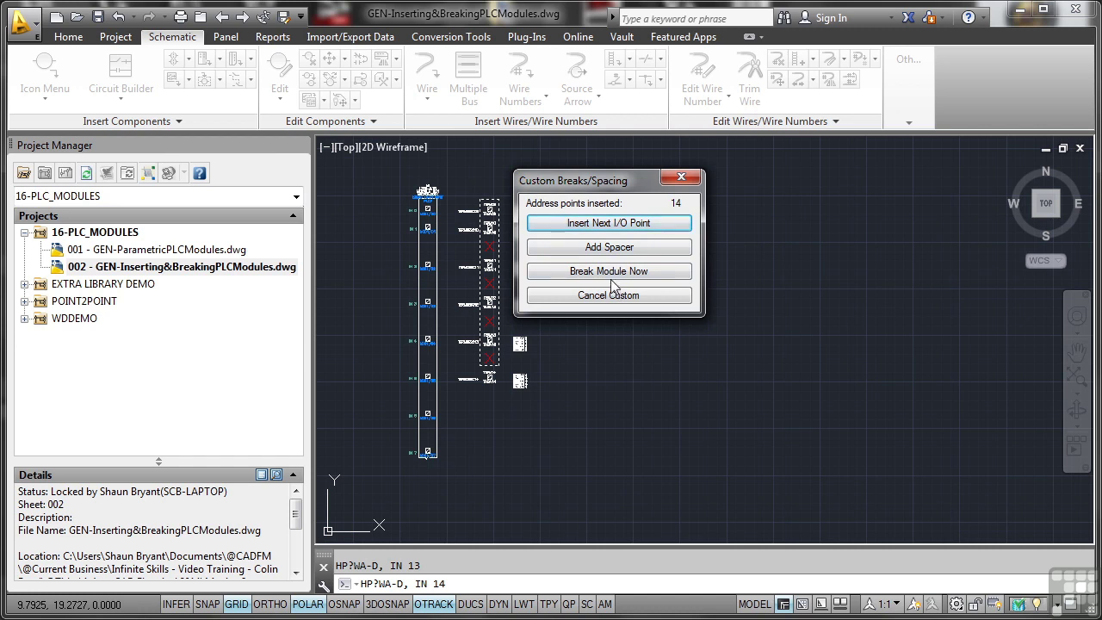
# Step: Insert points 15, 16 and the final COM terminal, with a spacer before each of the last two, and choose decimal I/O addressing
pyautogui.click(614, 223)
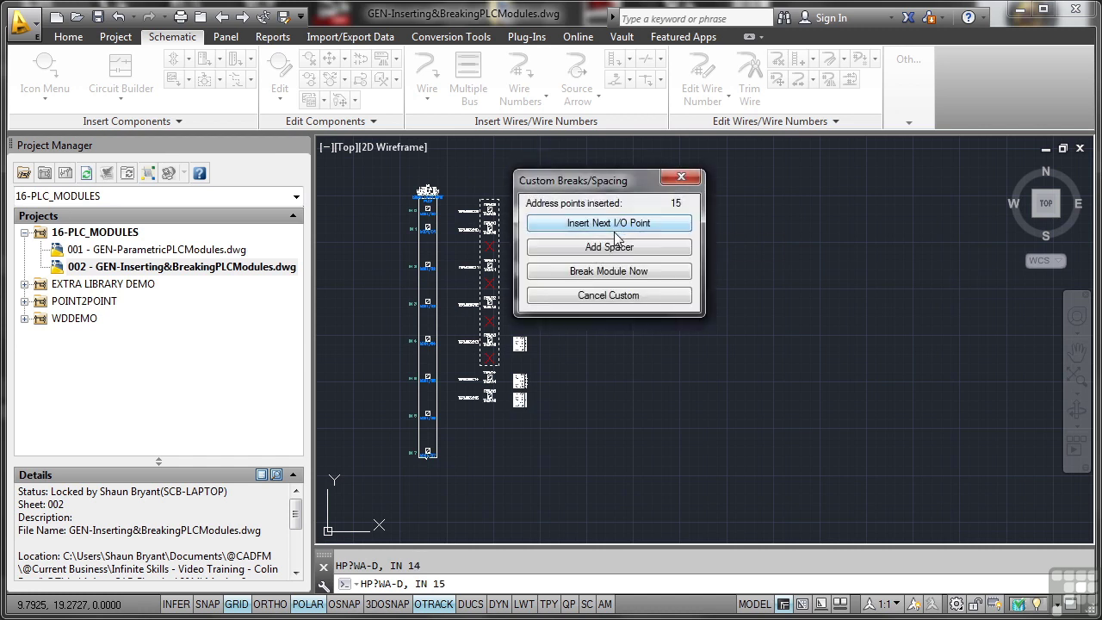
pyautogui.click(615, 247)
pyautogui.click(619, 223)
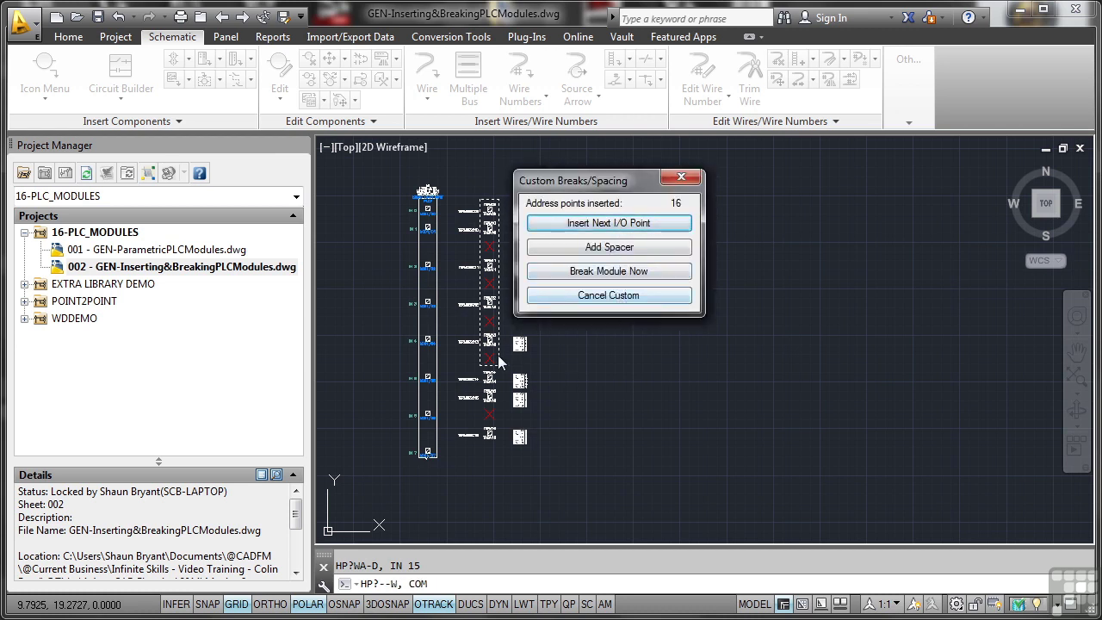
pyautogui.click(613, 249)
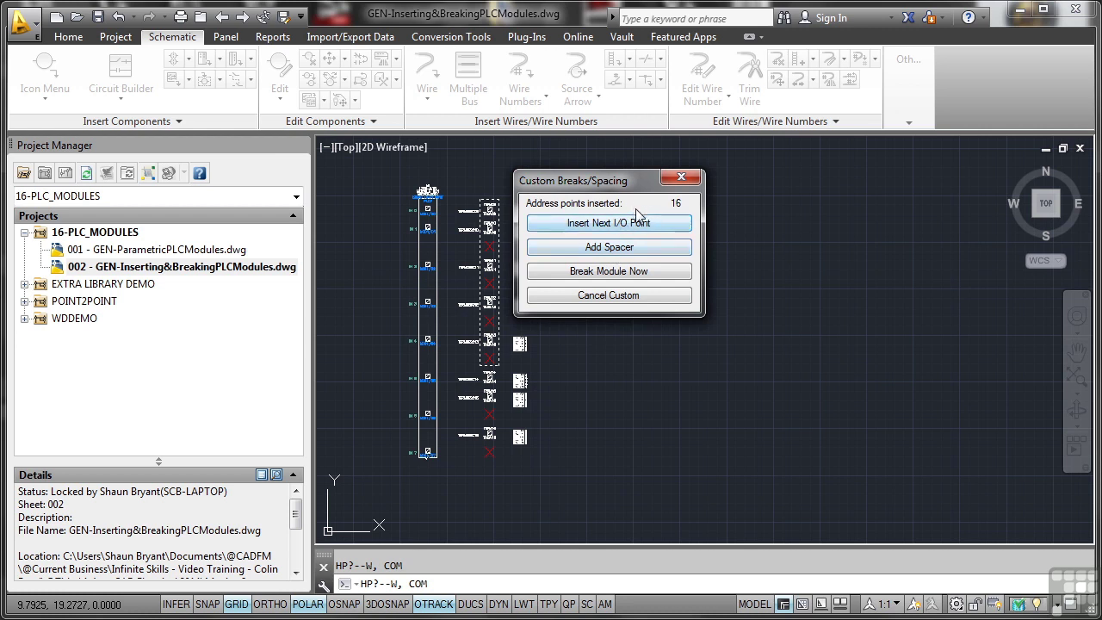
pyautogui.click(621, 223)
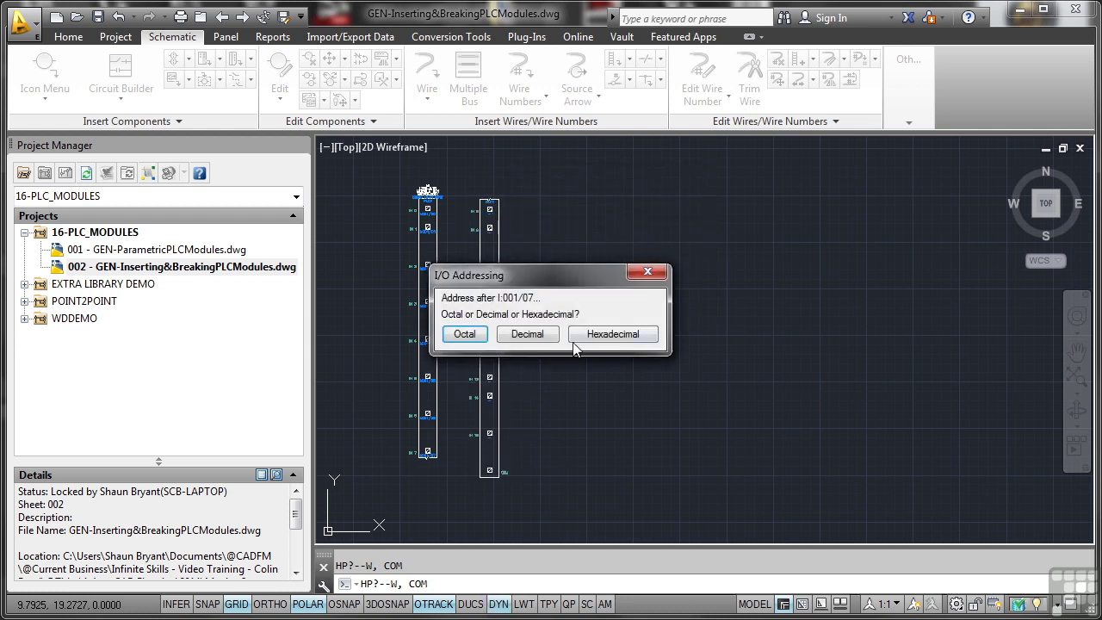
pyautogui.click(525, 336)
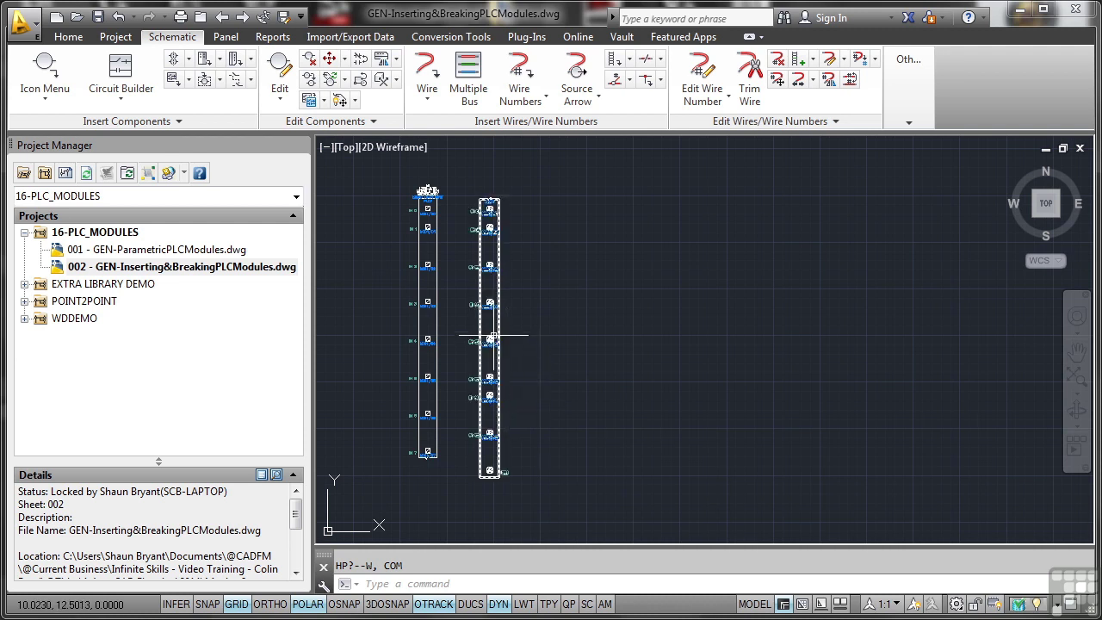
pyautogui.click(494, 459)
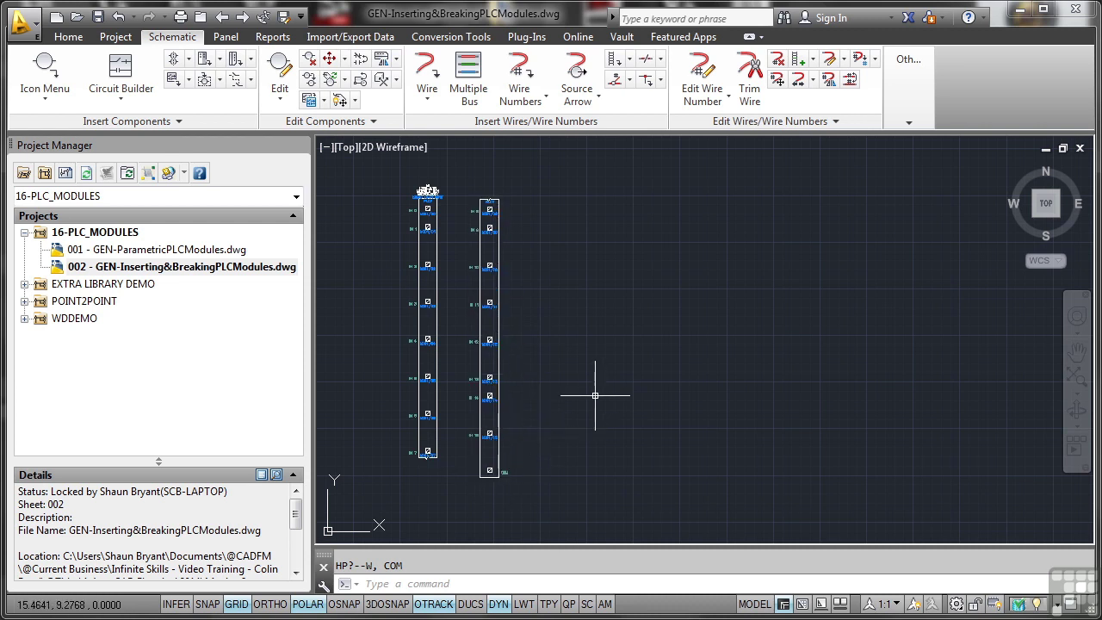